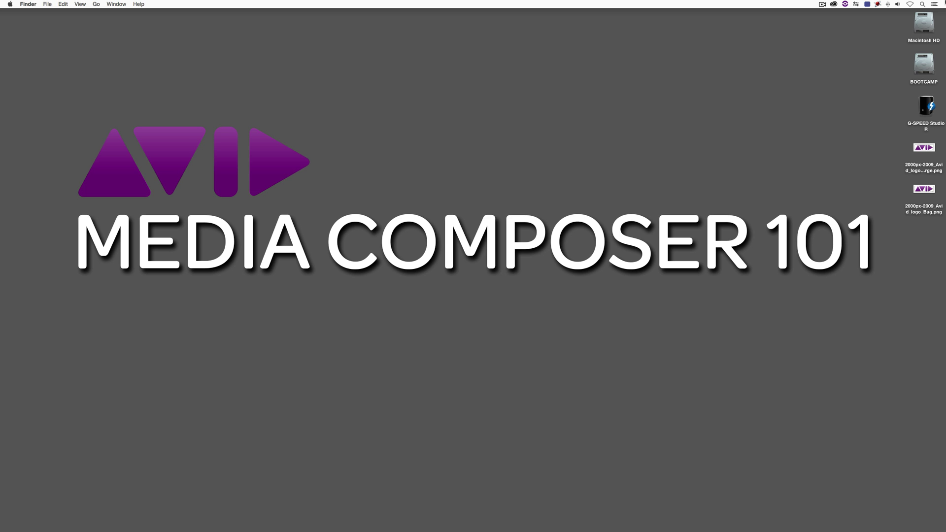
- Switch to Photoshop and drag 2000px-2009_Avid_logo_Large.png from the desktop into it to open it
key(super+Tab)
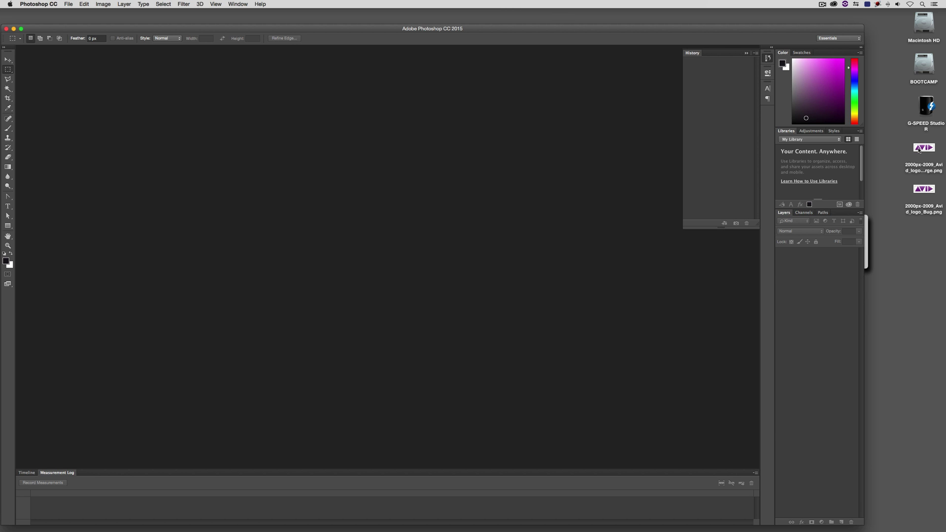
drag(933, 153, 314, 160)
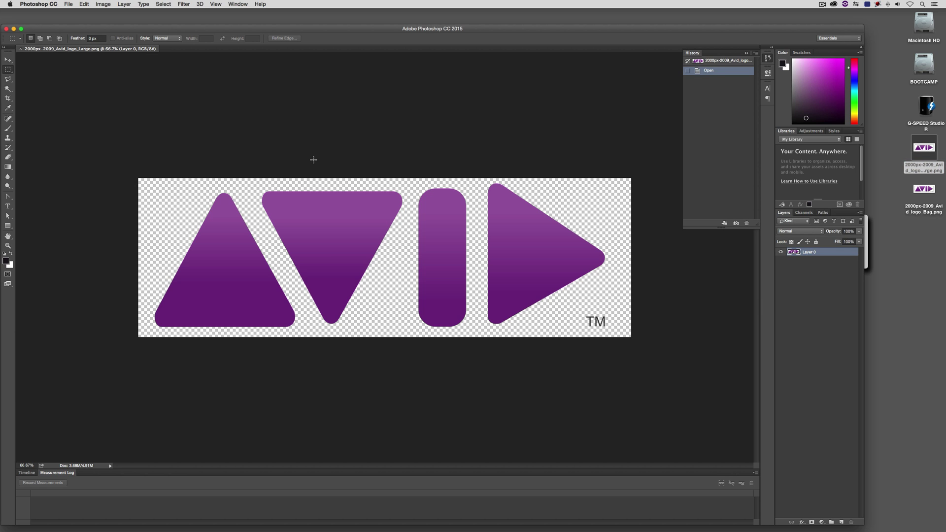
click(84, 4)
mouse_move(103, 4)
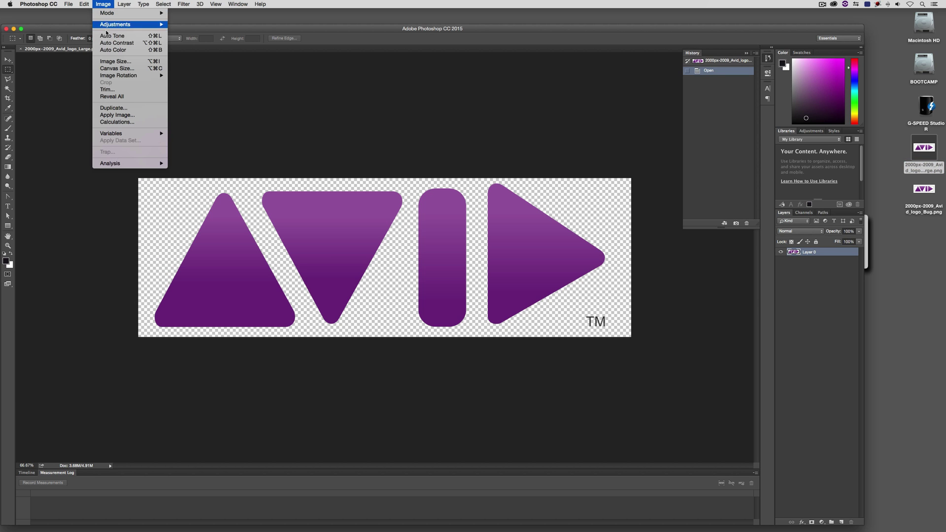
click(115, 61)
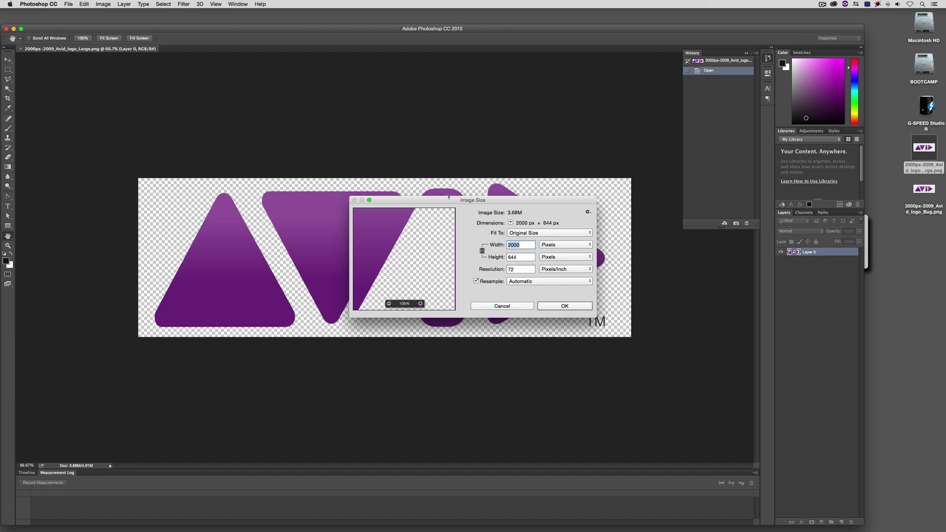
click(561, 244)
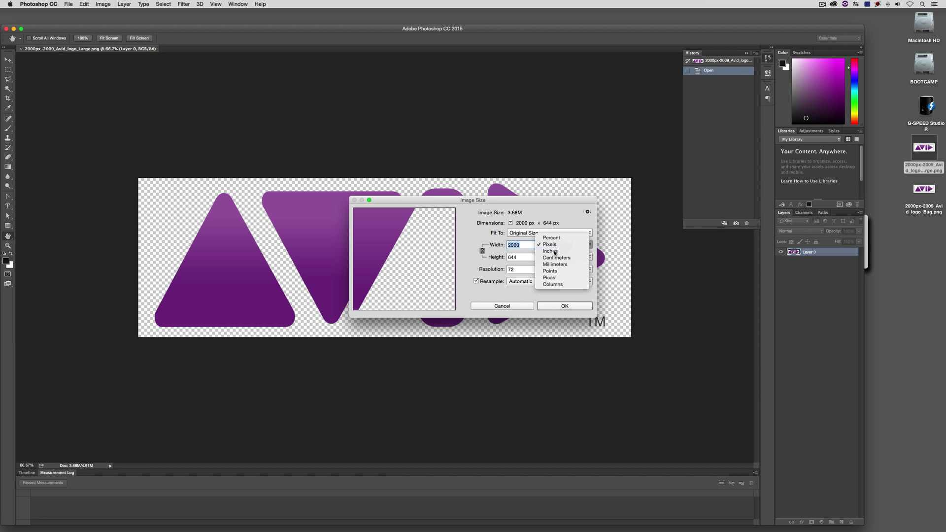
click(553, 253)
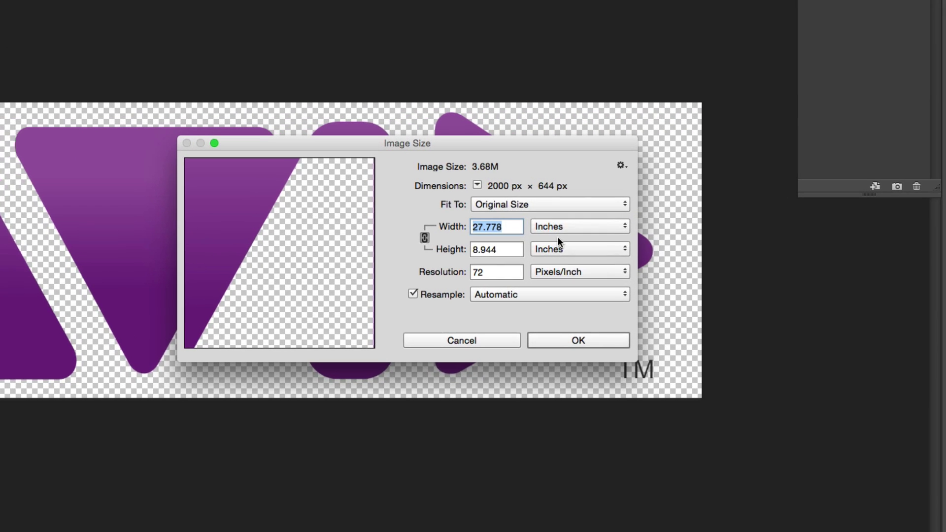
click(558, 231)
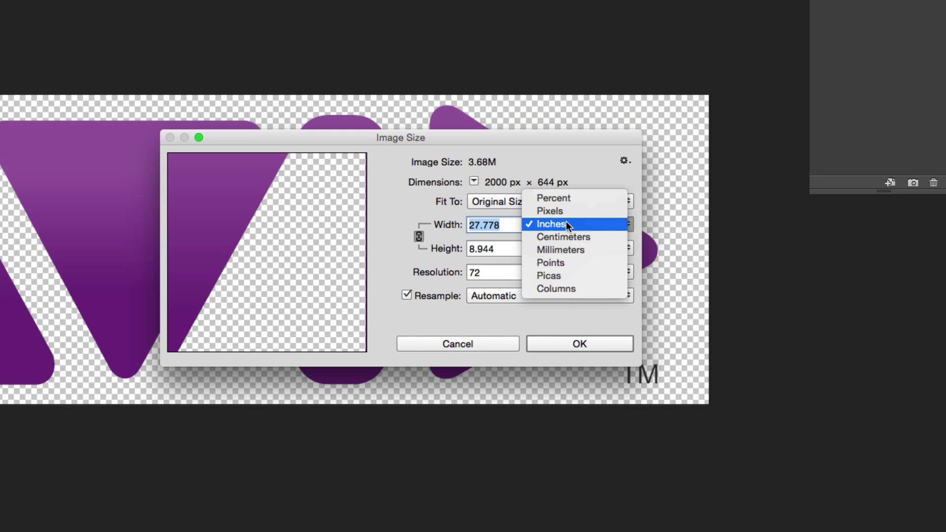
click(566, 211)
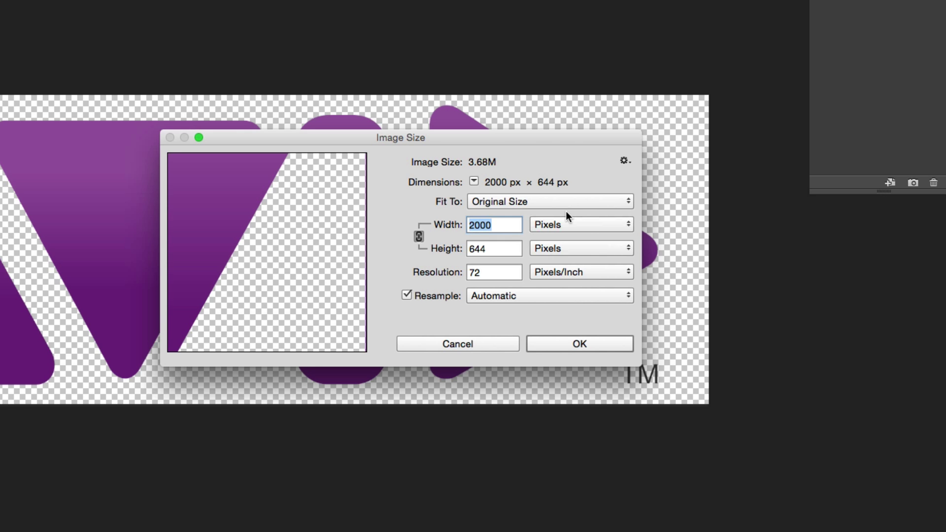
click(459, 347)
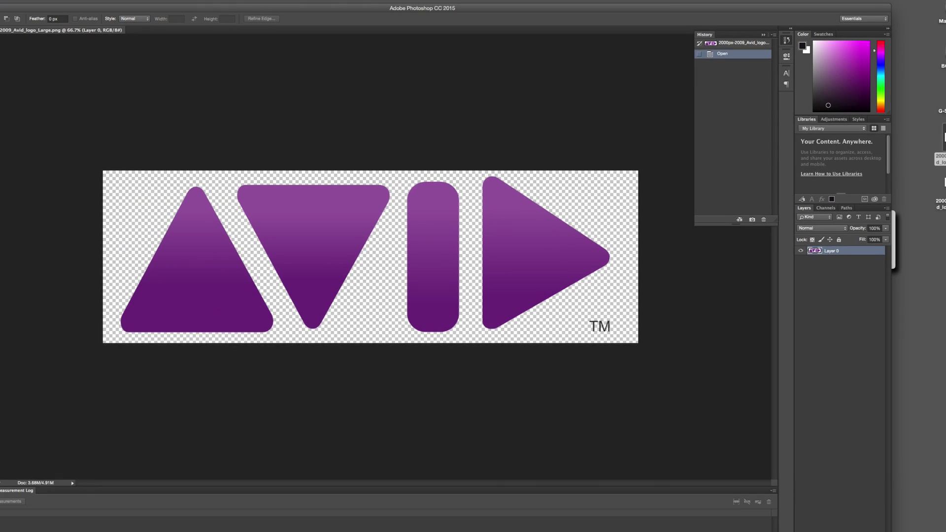
- Place the Bug logo PNG at the large logo's top right, commit it, then close the document
drag(924, 190, 602, 204)
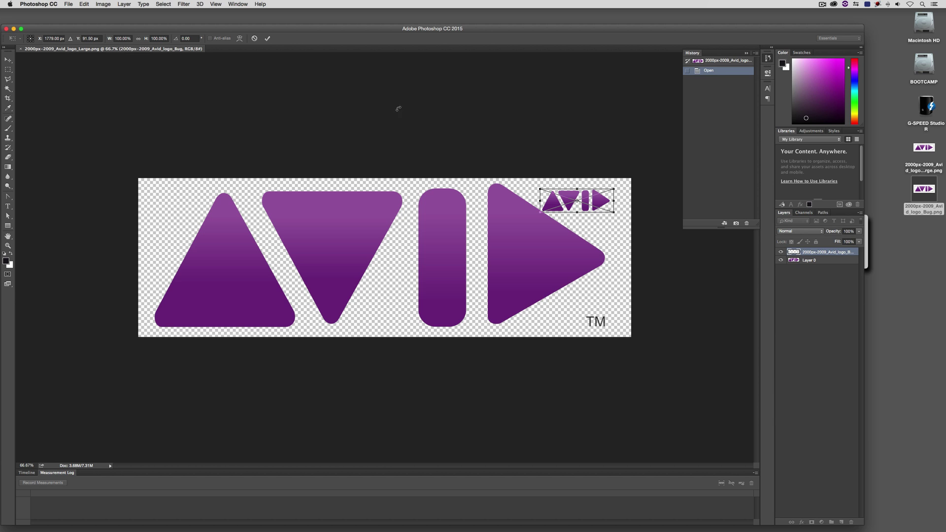
click(7, 60)
click(545, 171)
drag(101, 28, 112, 28)
- Dismiss Photoshop's save prompt and switch back to the MC101 project in Avid Media Composer
click(445, 172)
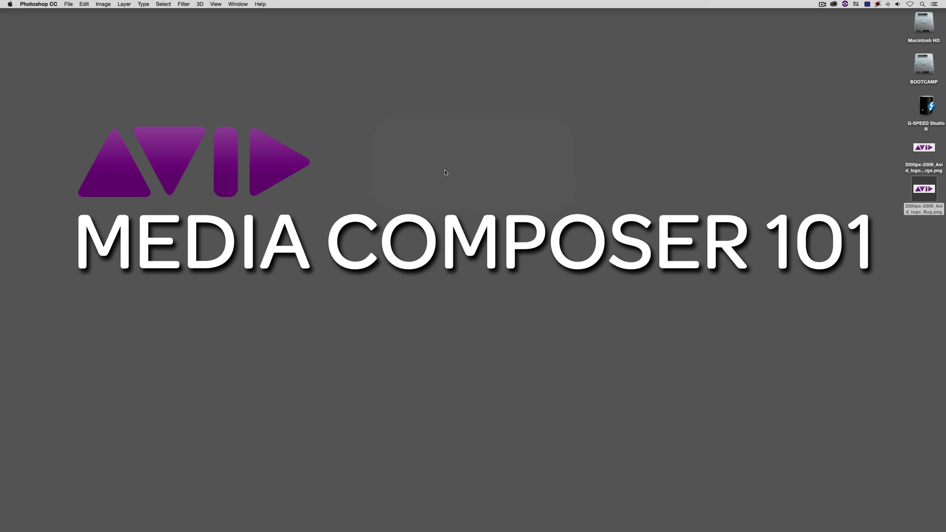
key(super+Tab)
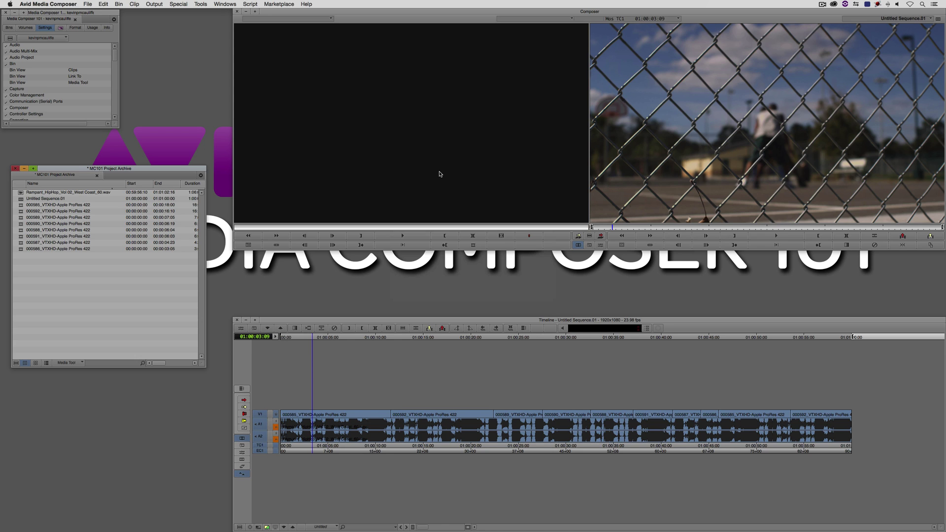
- Choose Import from the project bin and select 2000px-2009_Avid_logo_Large.png on the Desktop
right_click(105, 280)
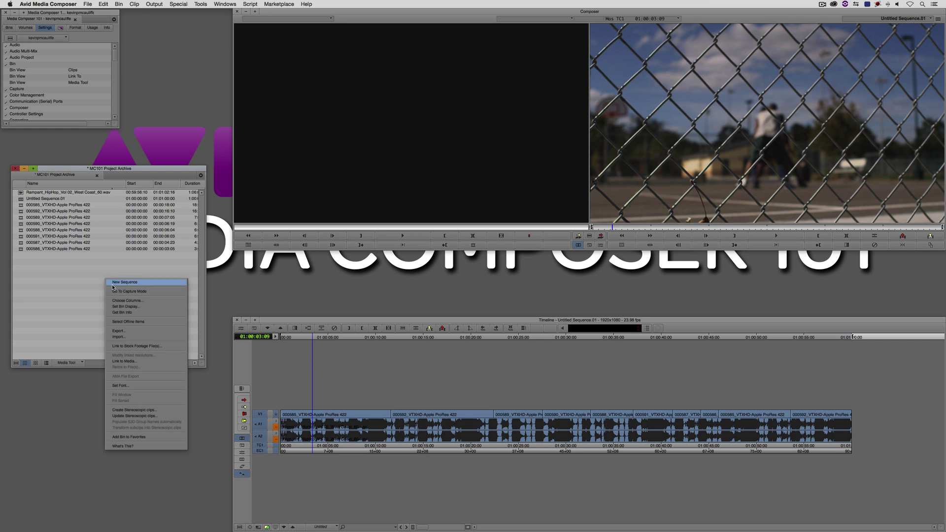
click(97, 327)
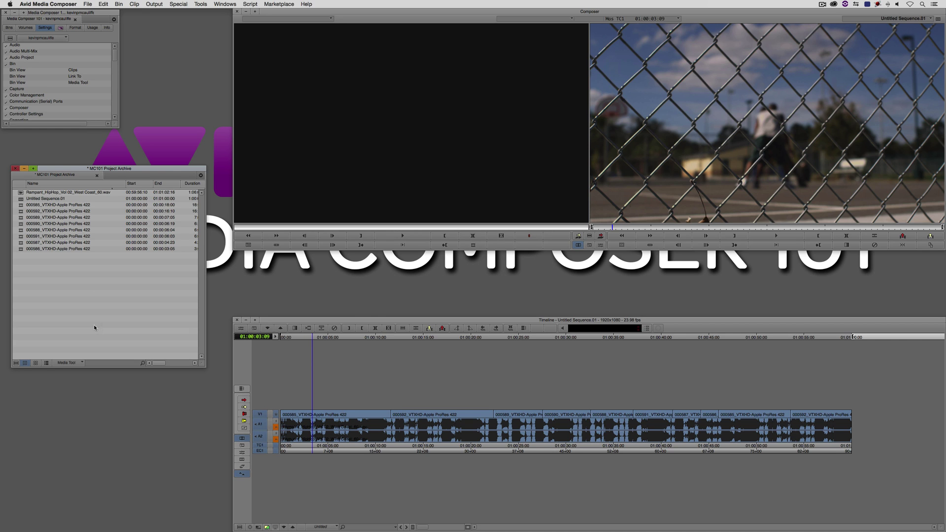
click(88, 4)
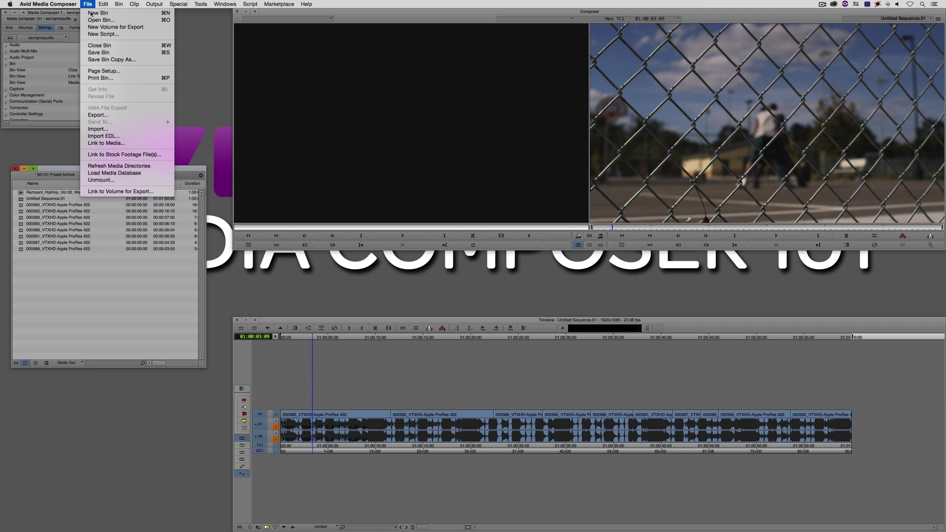
click(122, 276)
right_click(121, 276)
click(153, 334)
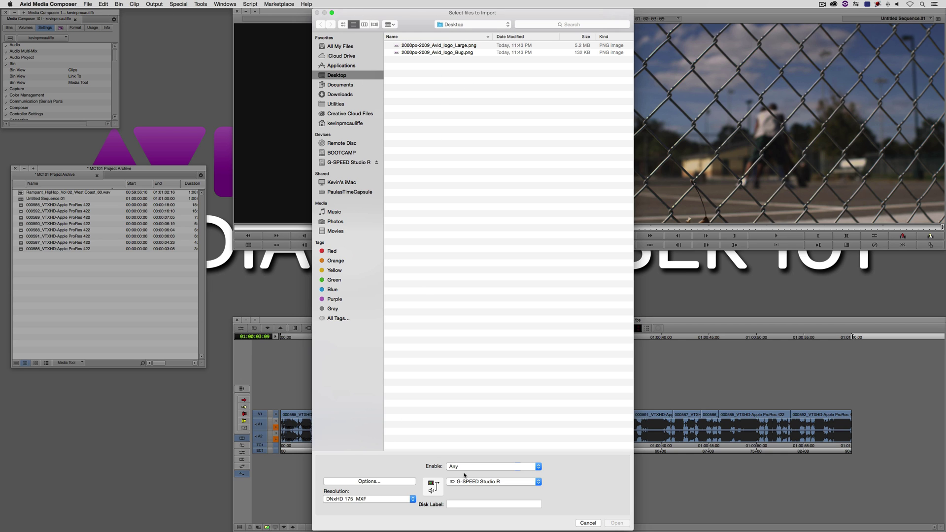
click(420, 45)
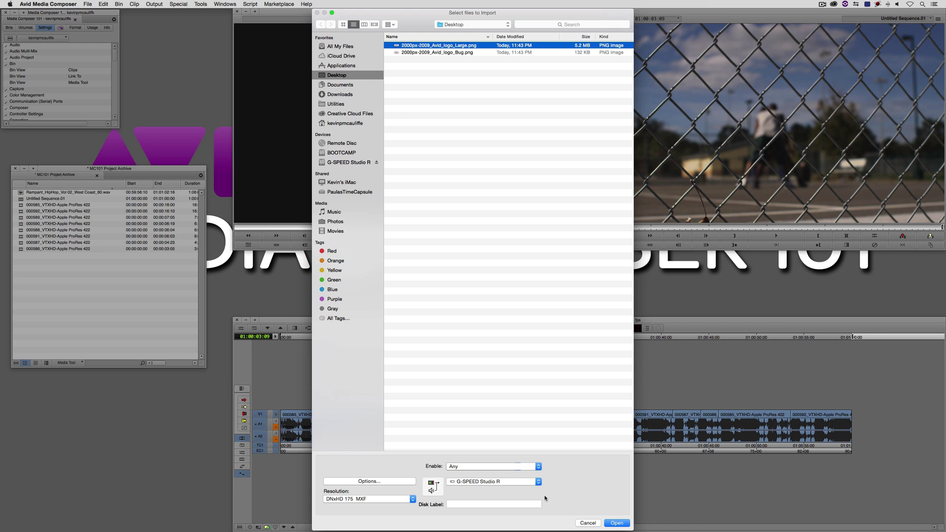
- In the Image import options, choose 'Image sized for current format' and a 60-second duration
click(386, 479)
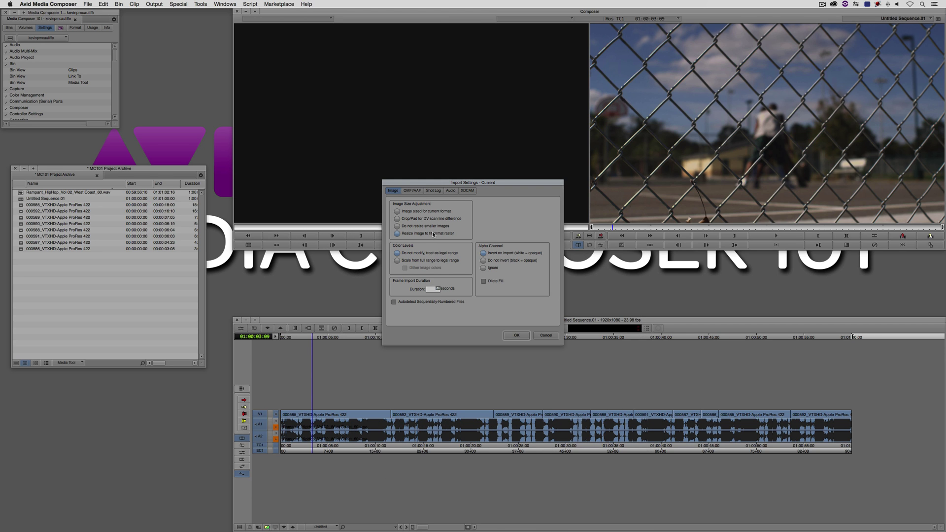
click(420, 212)
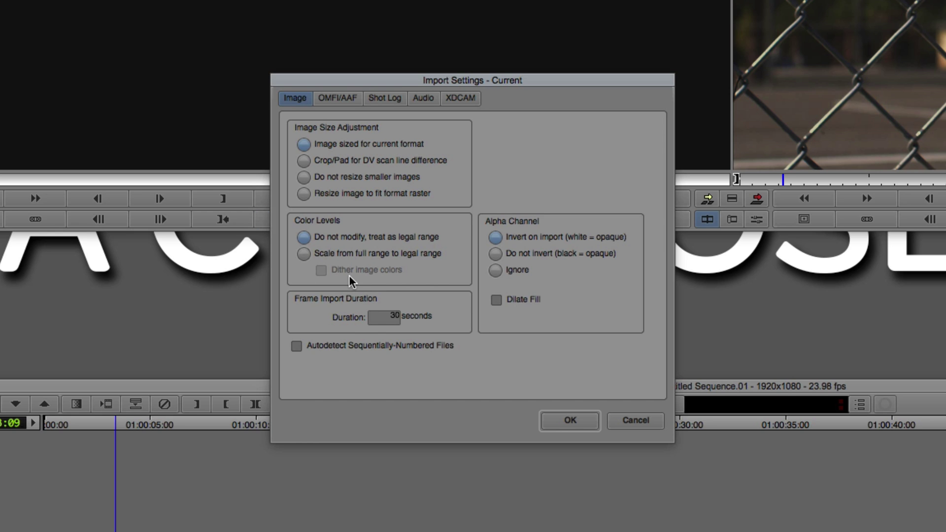
double_click(387, 316)
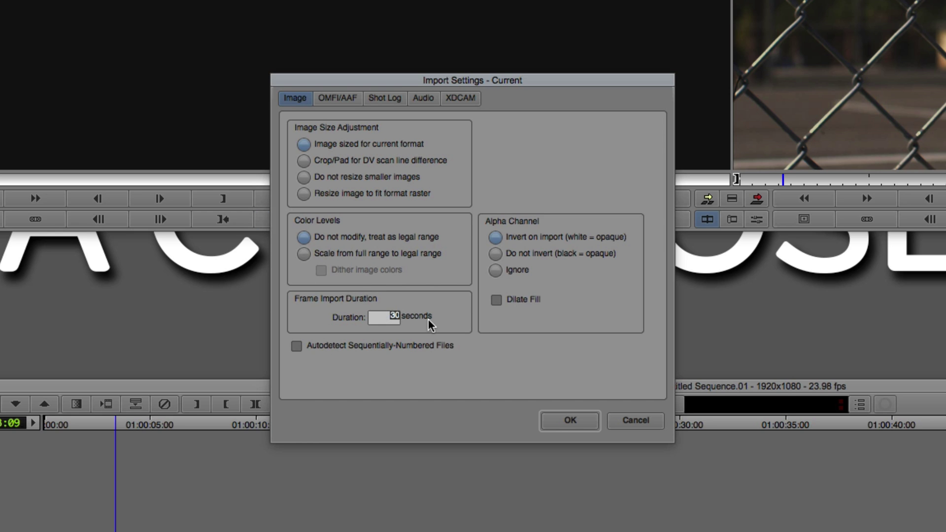
text(60)
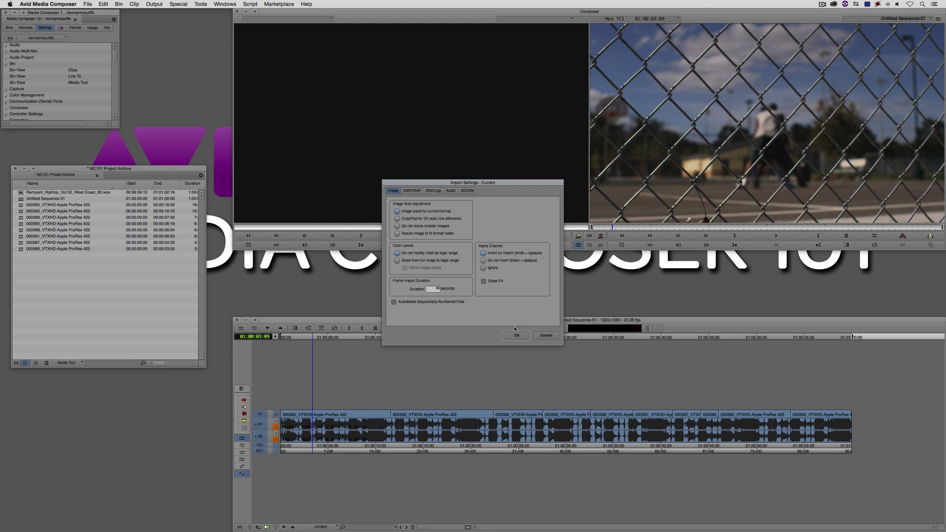
- Confirm the settings and import the large Avid logo PNG as a Matte Key clip
click(516, 335)
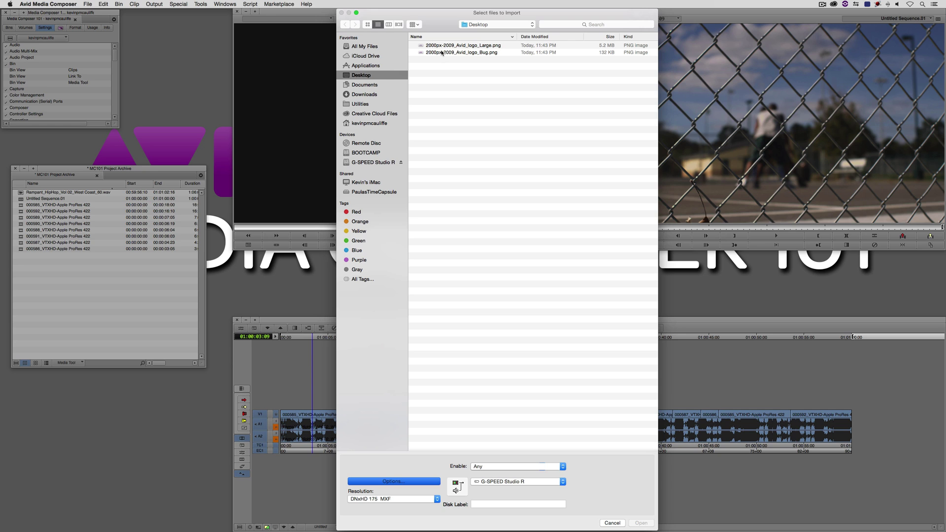
click(472, 47)
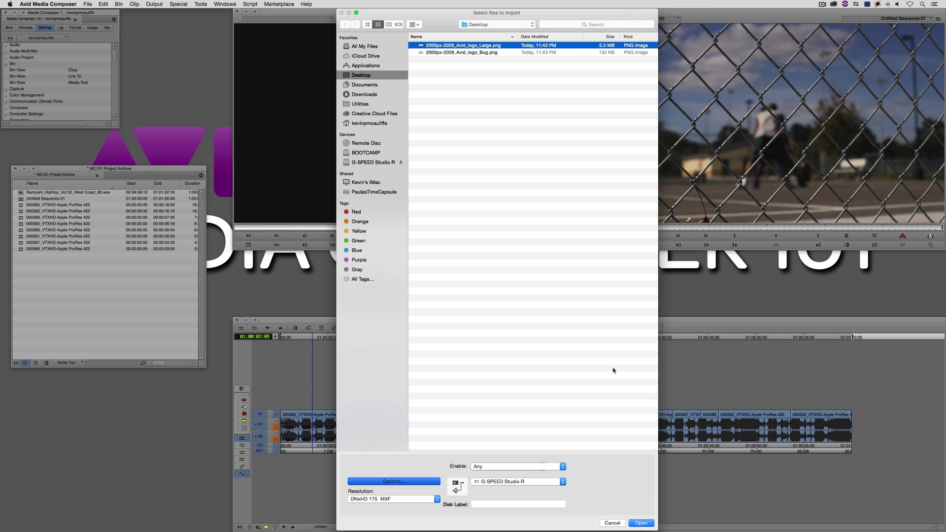
click(640, 523)
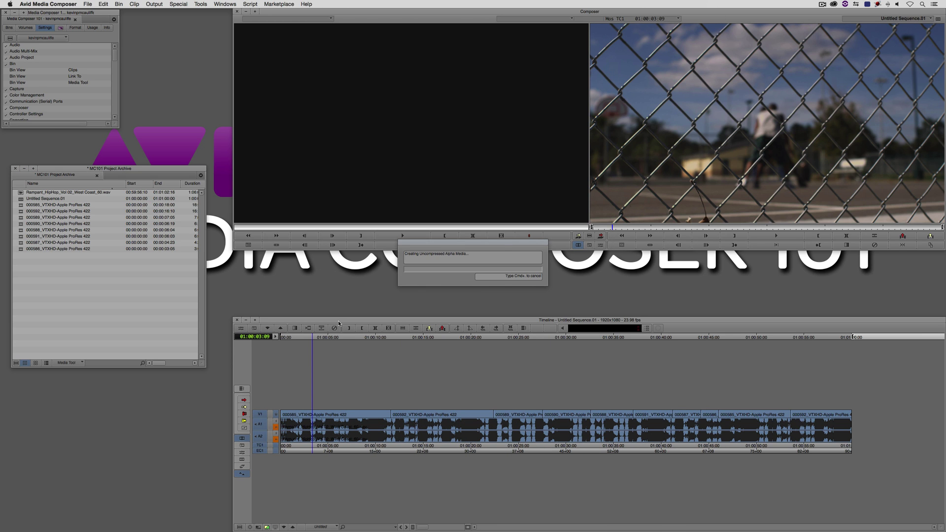
- Import the Bug logo PNG too, then load the large logo Matte Key clip in the Source monitor
right_click(144, 265)
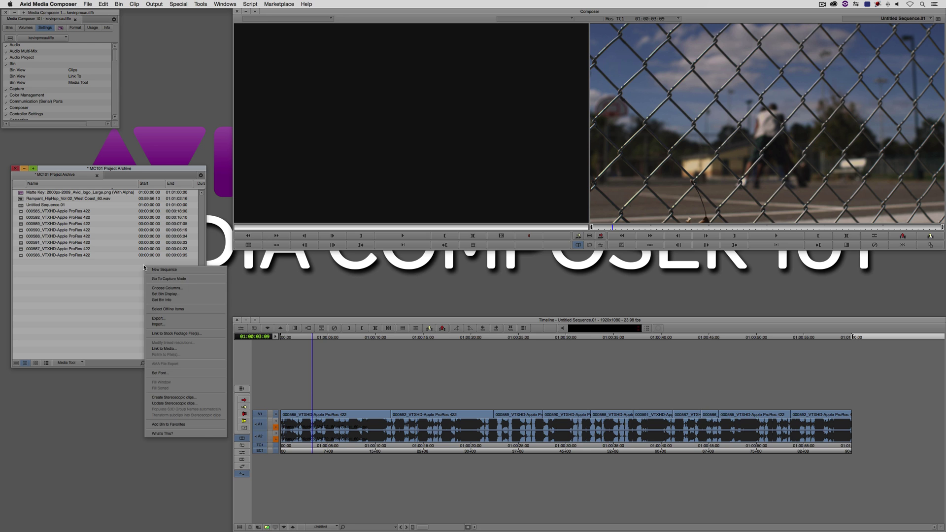
click(166, 324)
click(456, 53)
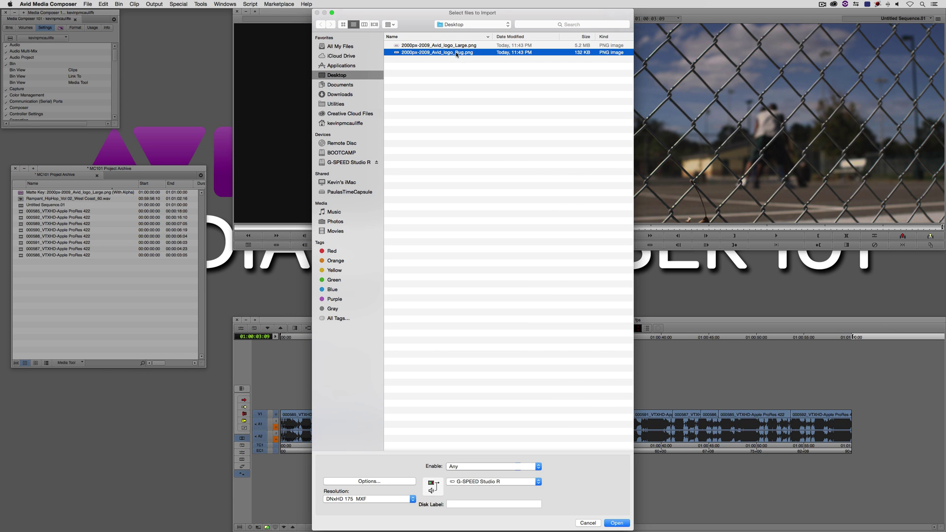
click(616, 523)
drag(33, 198, 374, 190)
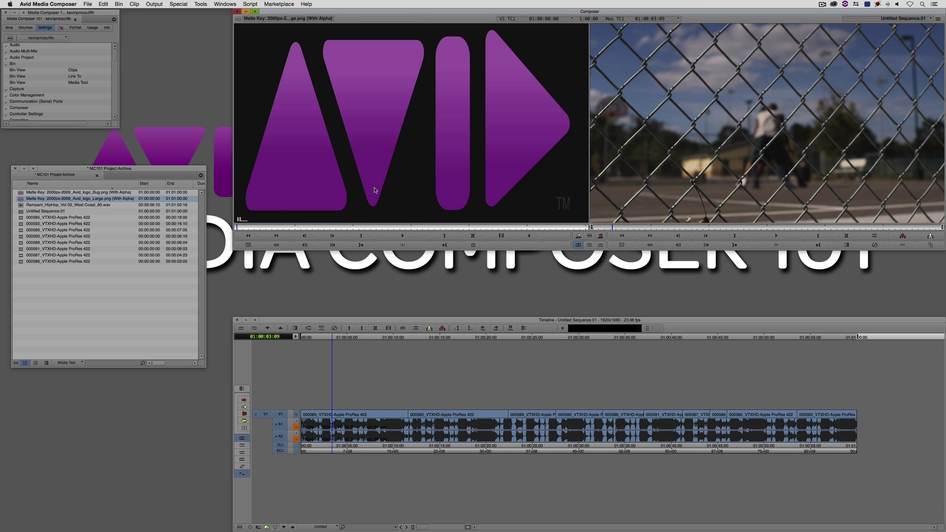
- Scrub and play the large logo clip, then load the bug logo clip in the Source monitor
drag(309, 228, 336, 227)
key(j)
key(j)
key(j)
key(l)
drag(19, 193, 427, 205)
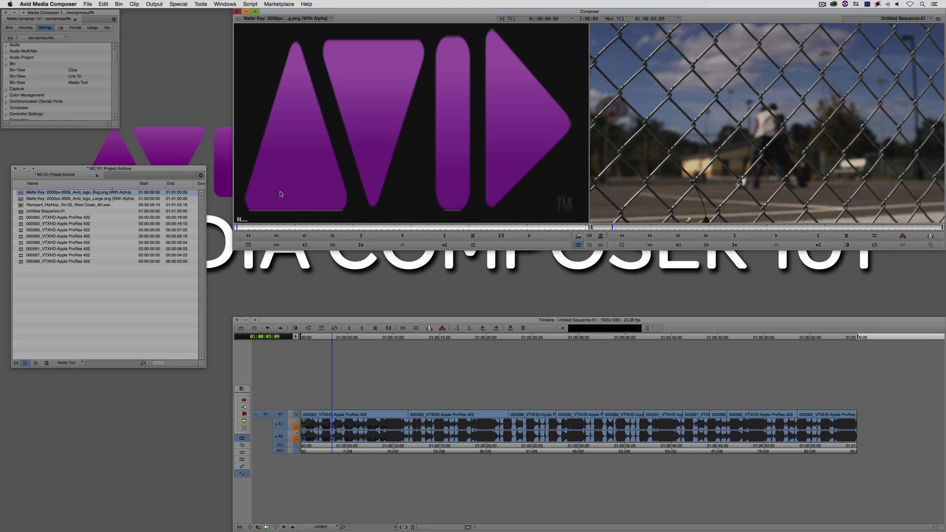
click(266, 527)
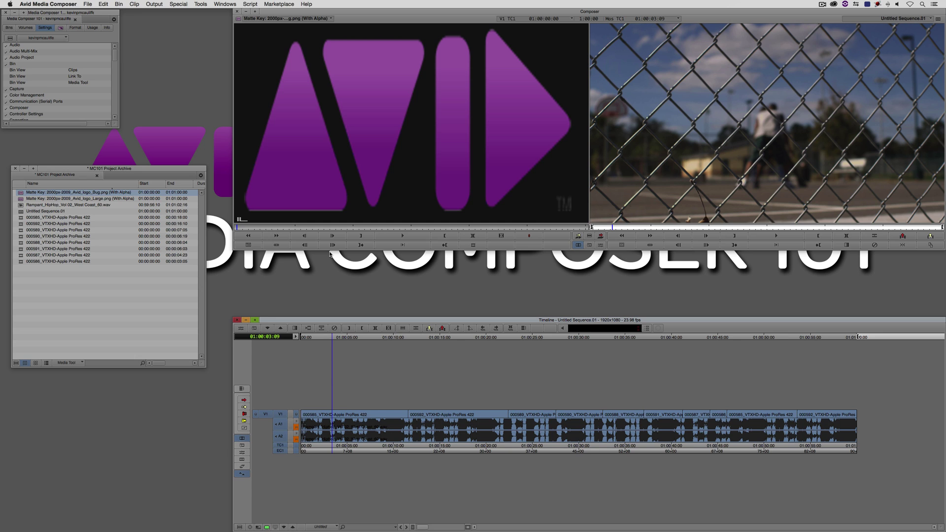
- Delete both Matte Key clips from the bin along with their media files
shift+click(25, 199)
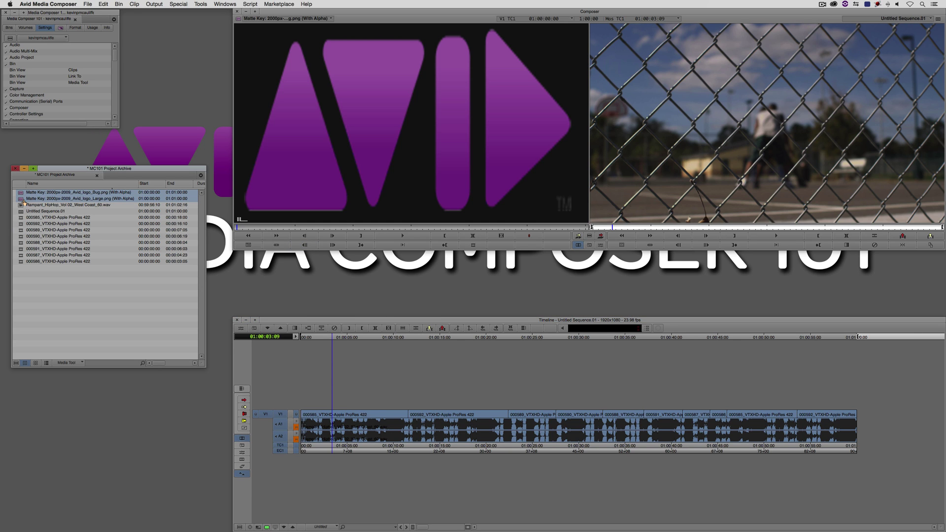
key(Delete)
click(440, 226)
click(470, 294)
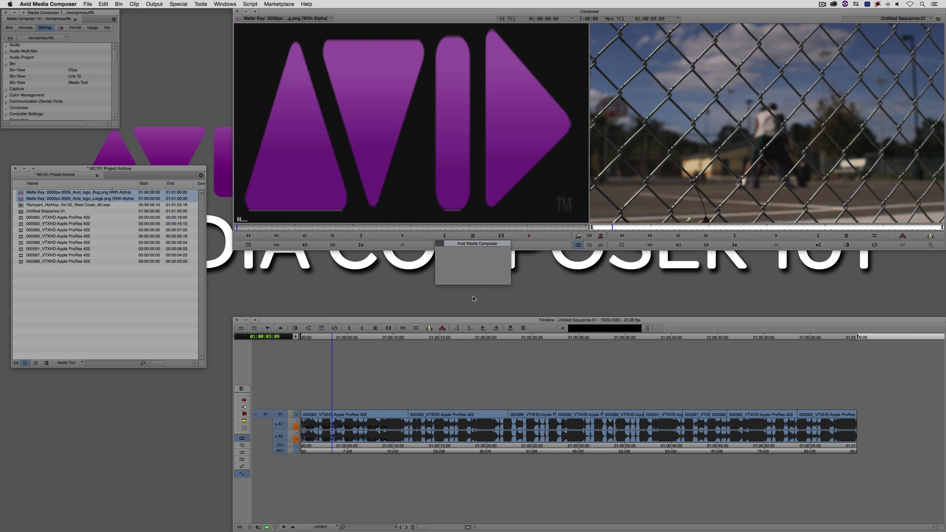
click(460, 276)
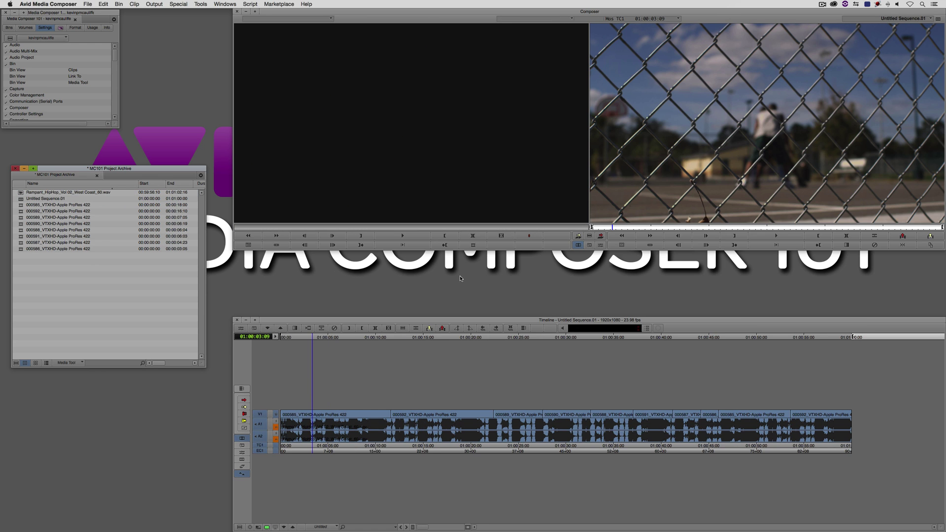
- Start a new import from the bin and reopen its Import Settings options
right_click(126, 271)
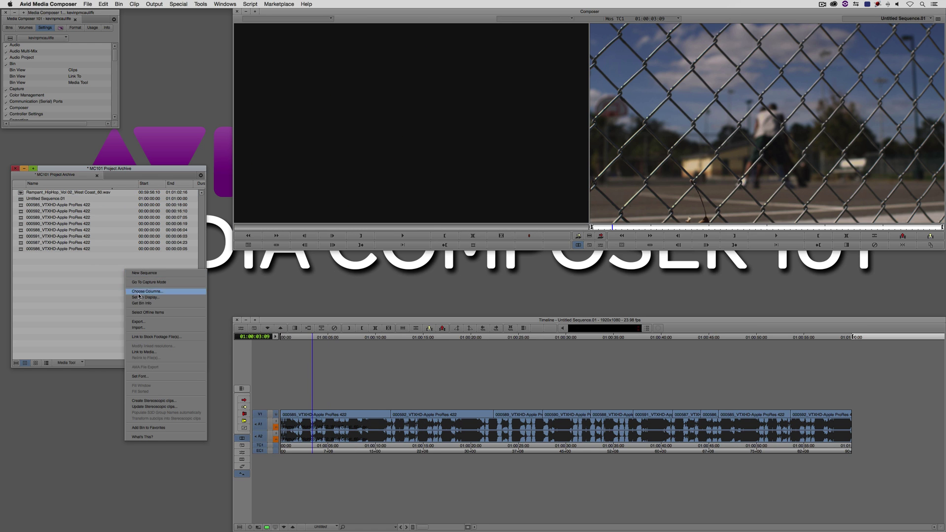
click(146, 327)
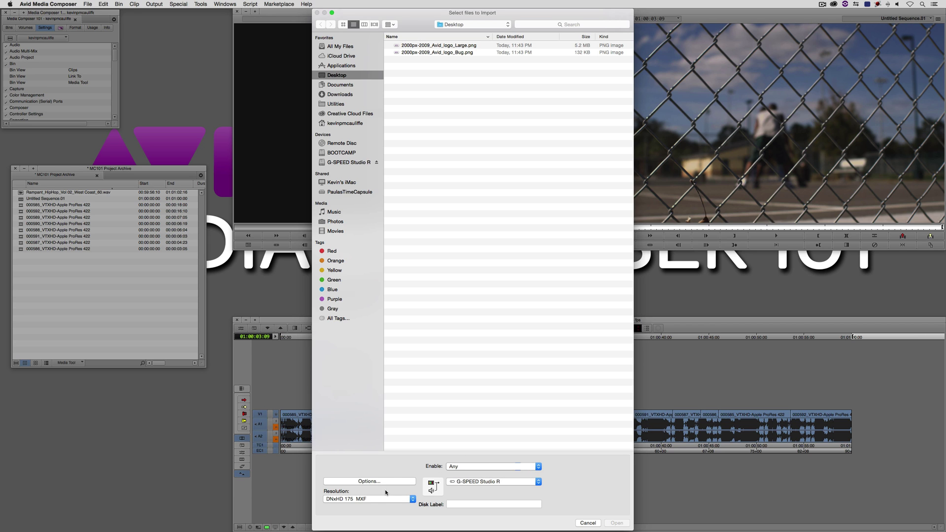
click(360, 484)
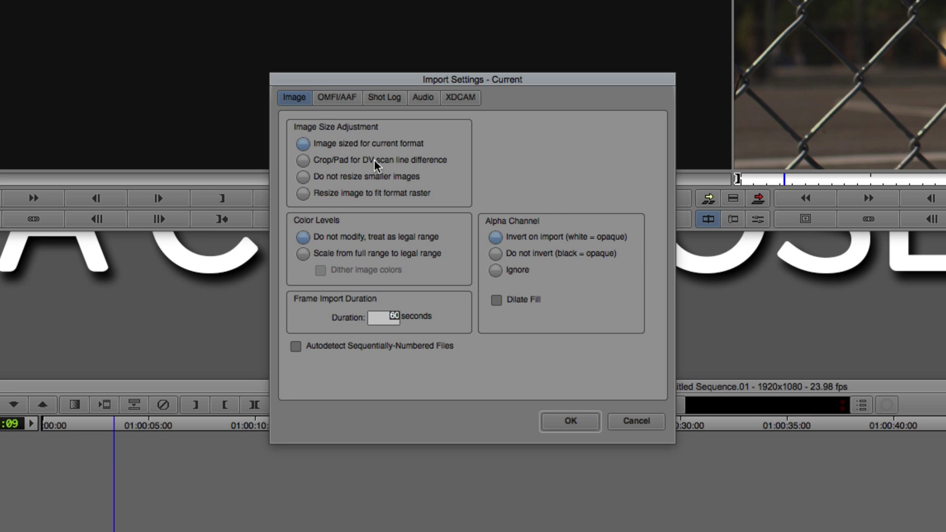
- Switch image imports to 'Resize image to fit format raster'
click(318, 194)
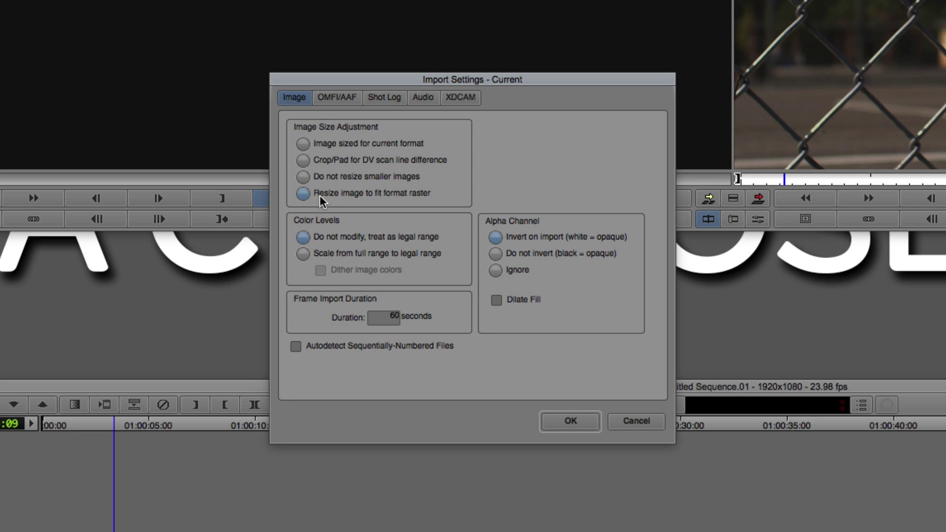
- Confirm settings, import 2000px-2009_Avid_logo_Large.png and load its Matte Key clip in the Source monitor
click(583, 421)
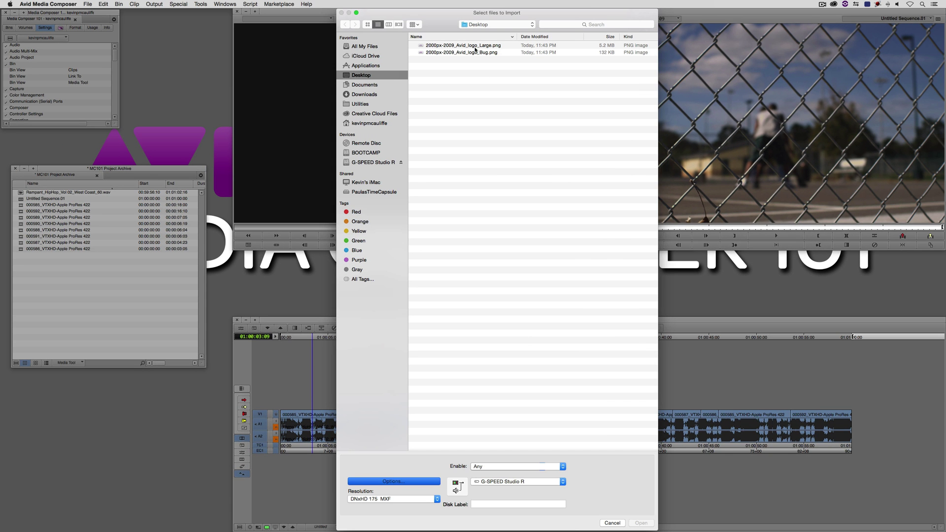
click(476, 46)
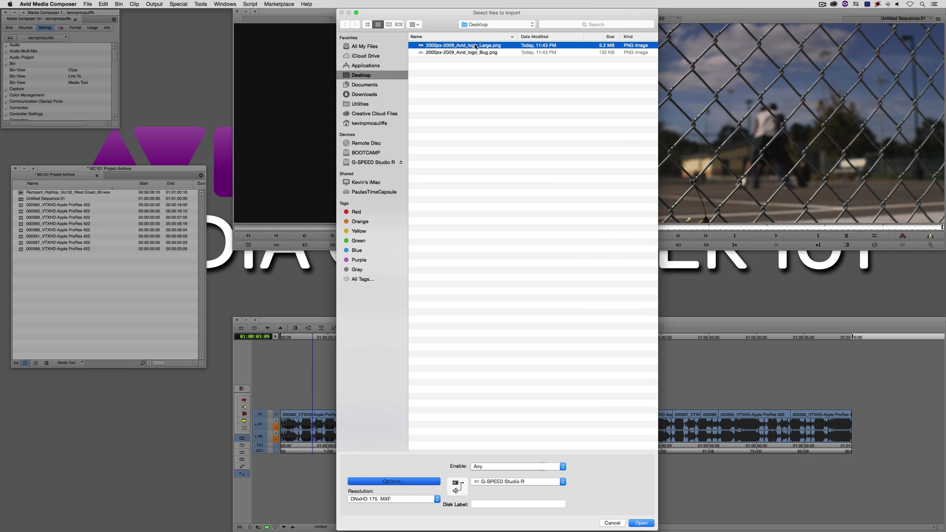
click(642, 523)
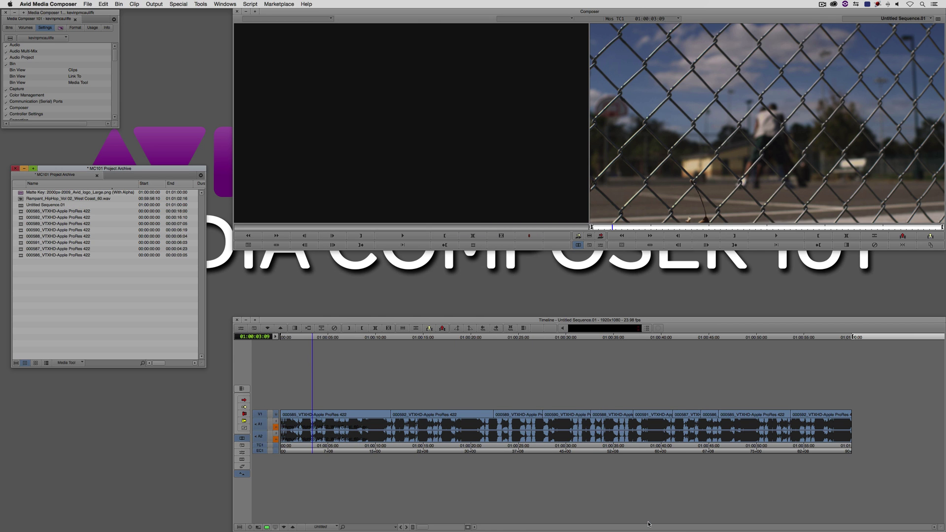
double_click(21, 194)
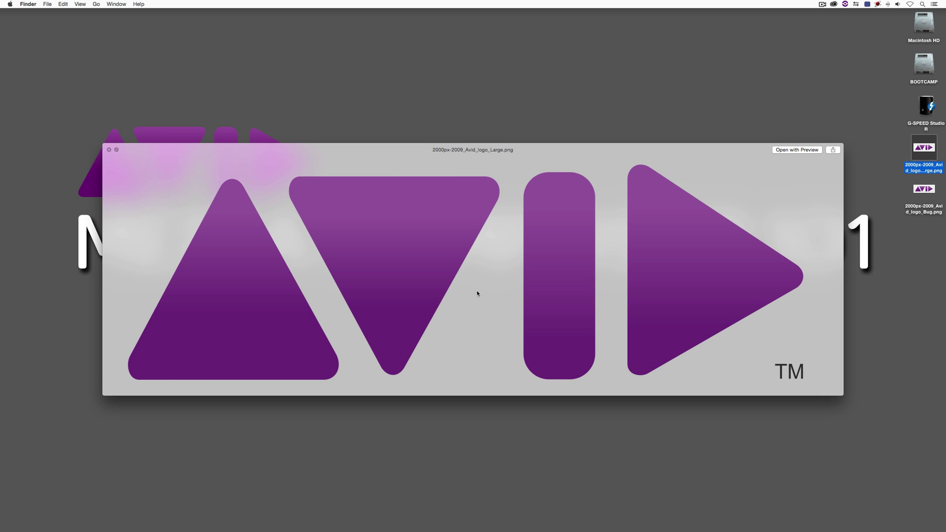
- Add a V2 track, mark an In/Out range and overwrite the logo onto V2
key(super+Tab)
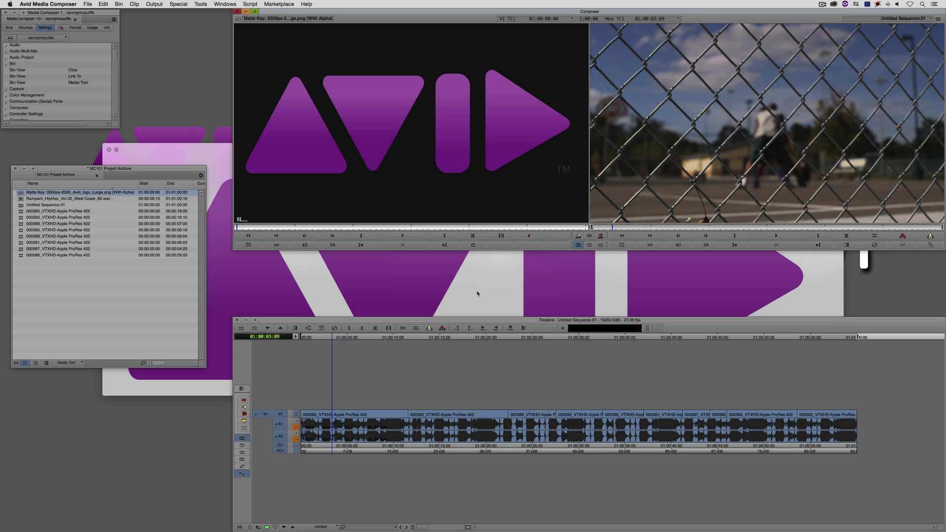
key(super+y)
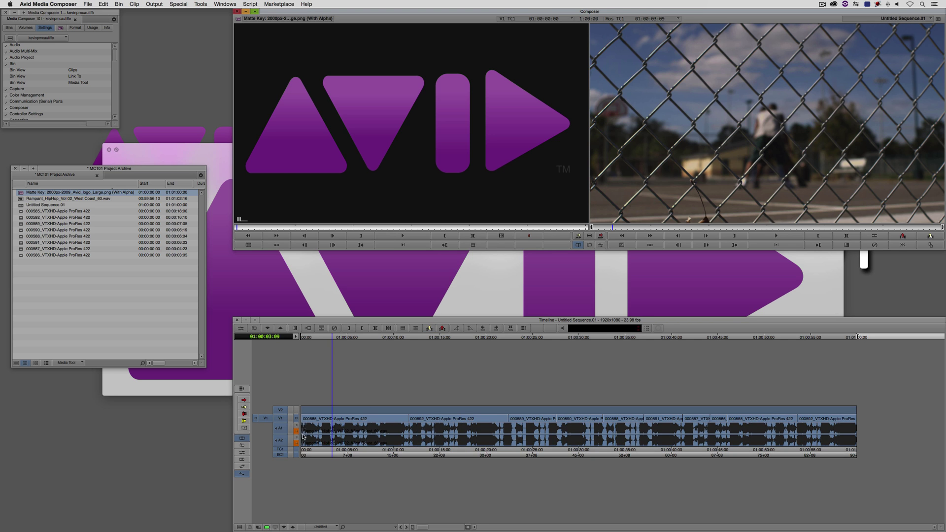
click(340, 419)
click(320, 419)
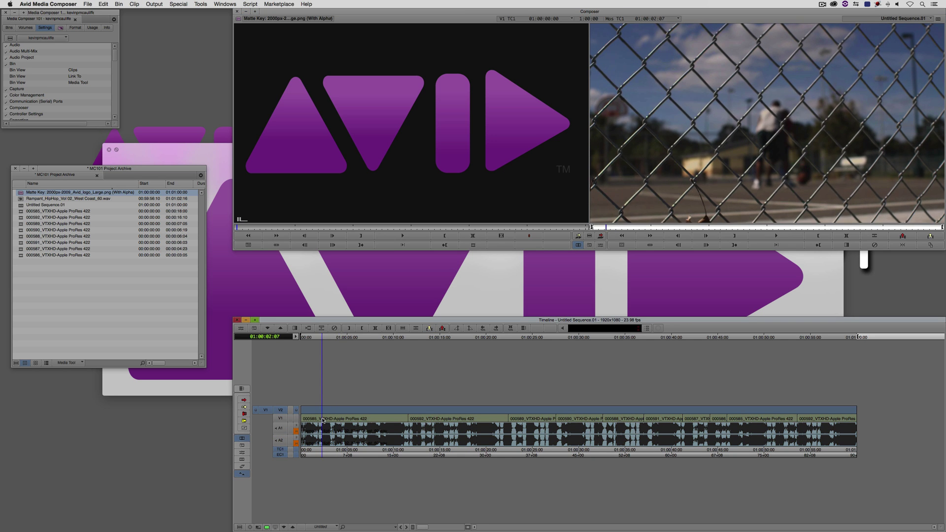
key(i)
click(395, 423)
key(o)
key(b)
- Play back the logo over the fence footage, then undo the V2 edit
click(380, 417)
click(373, 415)
drag(372, 415, 340, 413)
key(super+z)
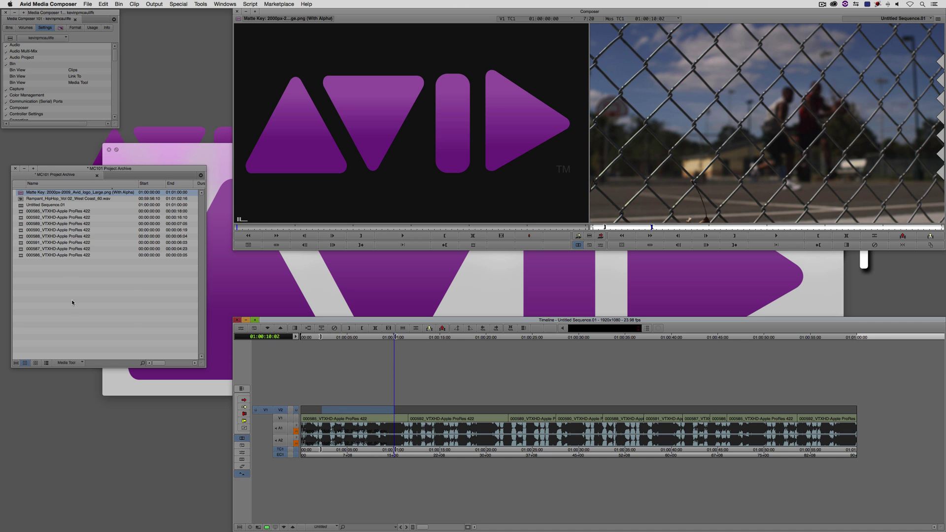
- Start a bin import, select the Avid logo bug PNG and preview it
right_click(47, 276)
click(64, 334)
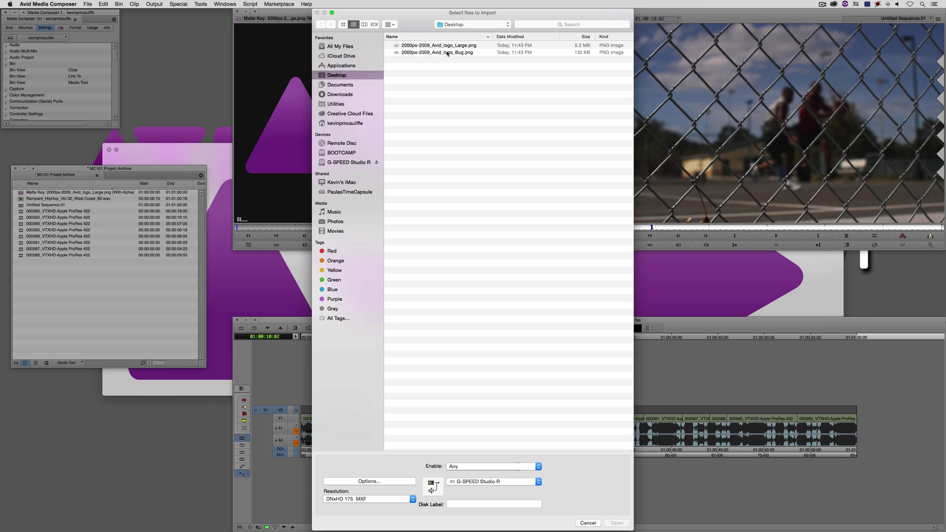
click(448, 53)
key(space)
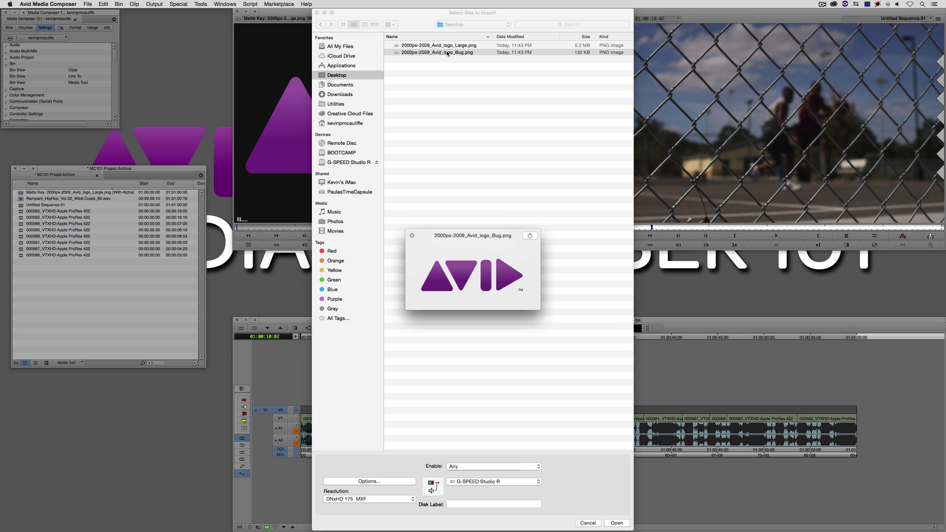
key(space)
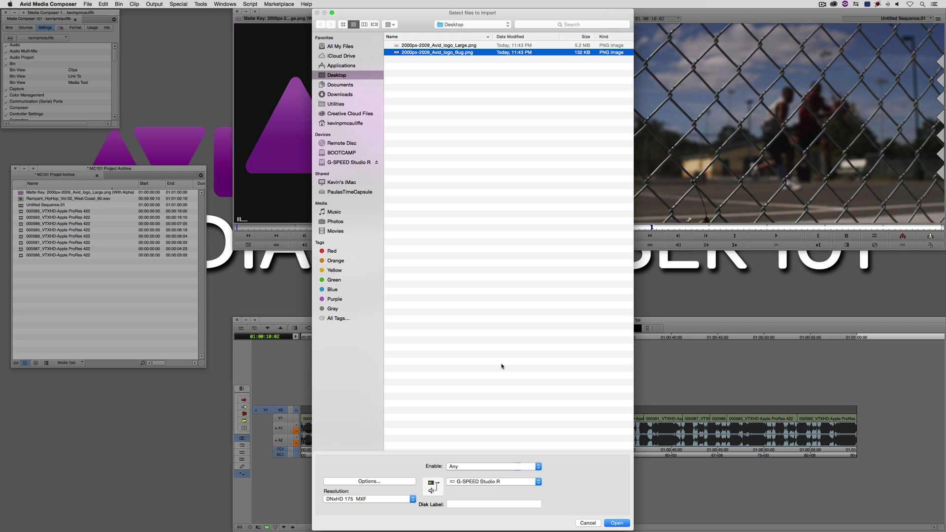
- Import the bug PNG with 'Resize image to fit format raster' and load it in the Source monitor
click(396, 481)
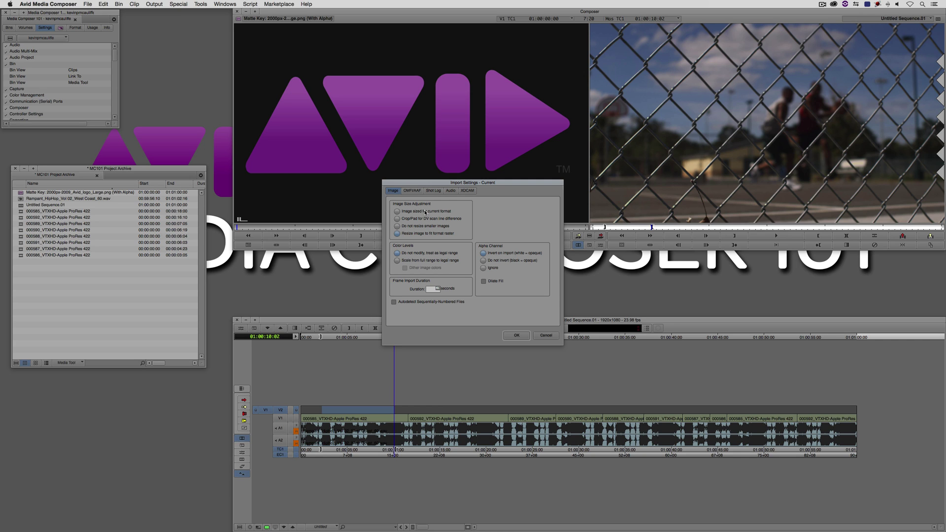
click(397, 234)
click(516, 336)
double_click(444, 52)
drag(22, 194, 366, 160)
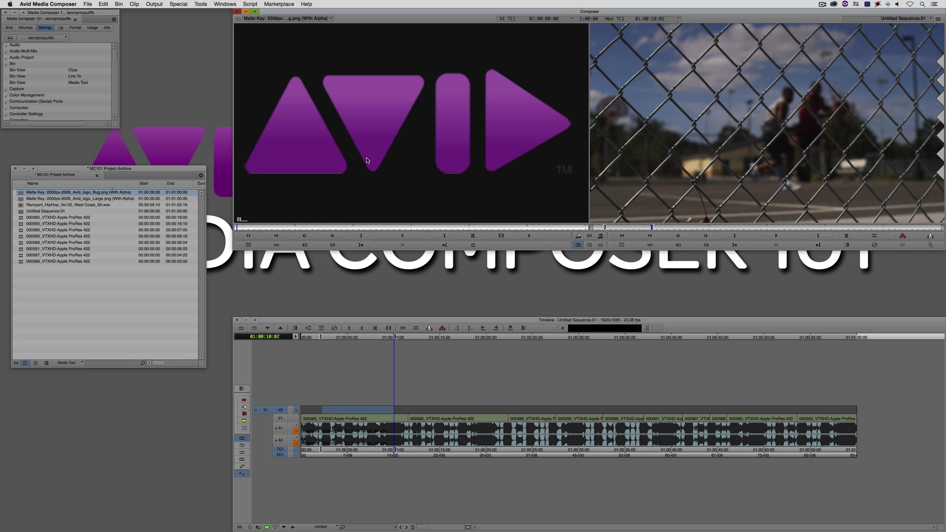
- Delete the bug clip together with its media files
click(28, 195)
key(Delete)
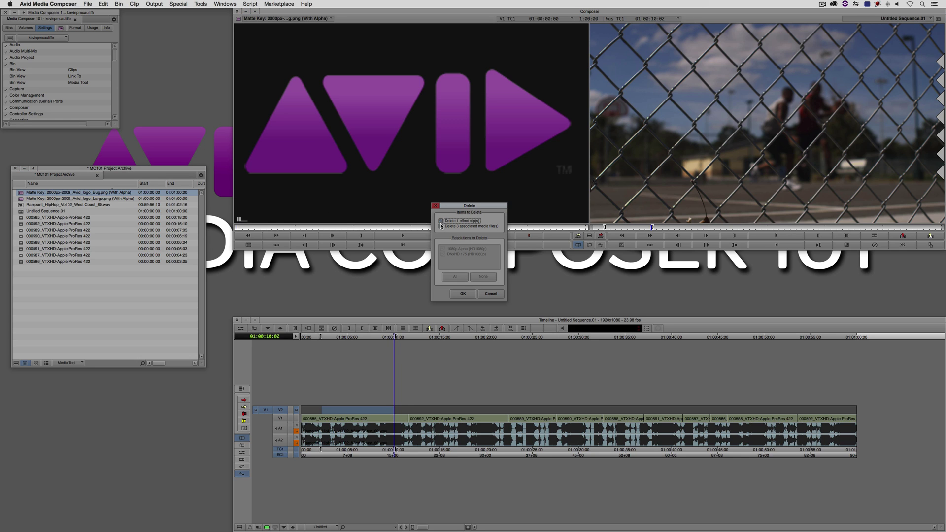
click(442, 226)
click(463, 294)
click(457, 276)
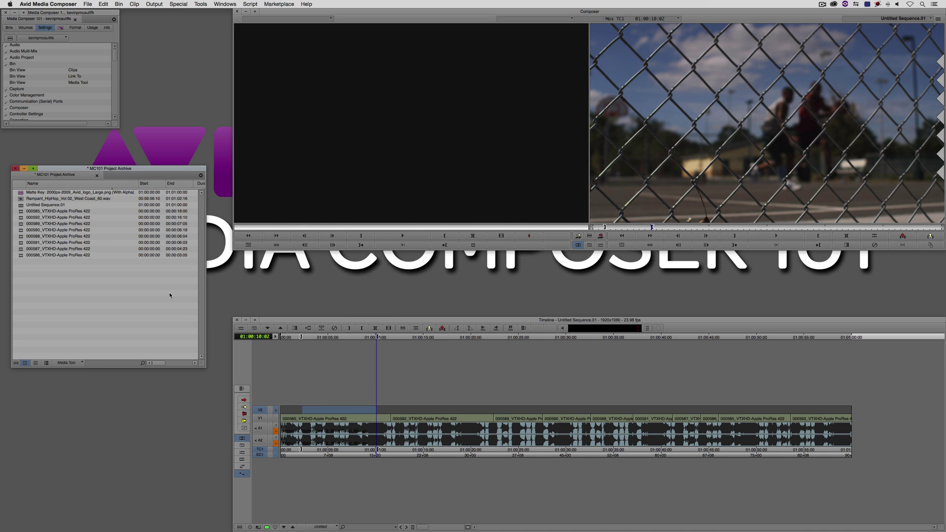
- Re-import the bug PNG with 'Do not resize smaller images' and load it in the Source monitor
right_click(100, 281)
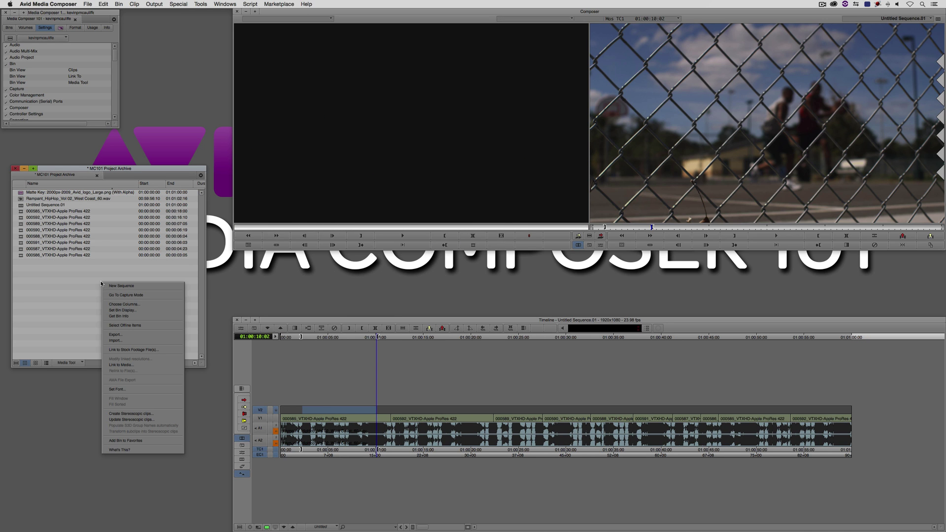
click(122, 342)
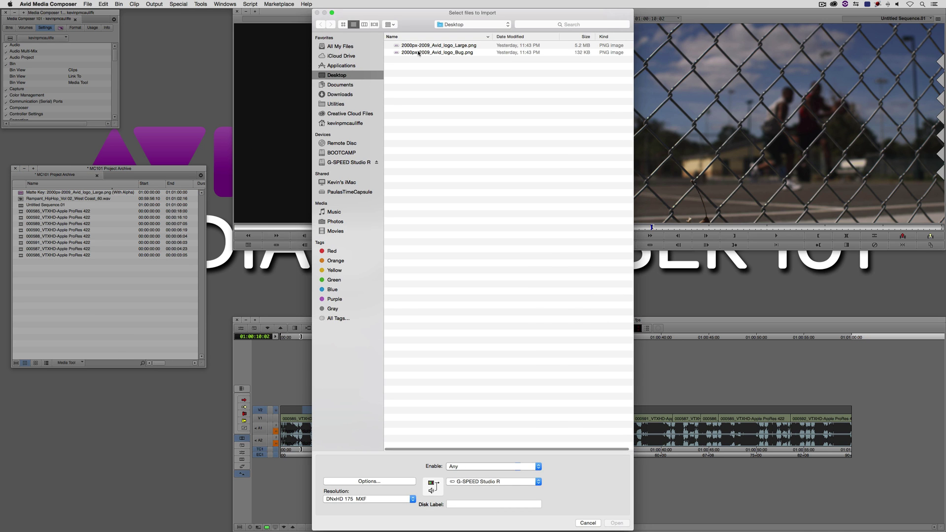
click(413, 53)
click(370, 482)
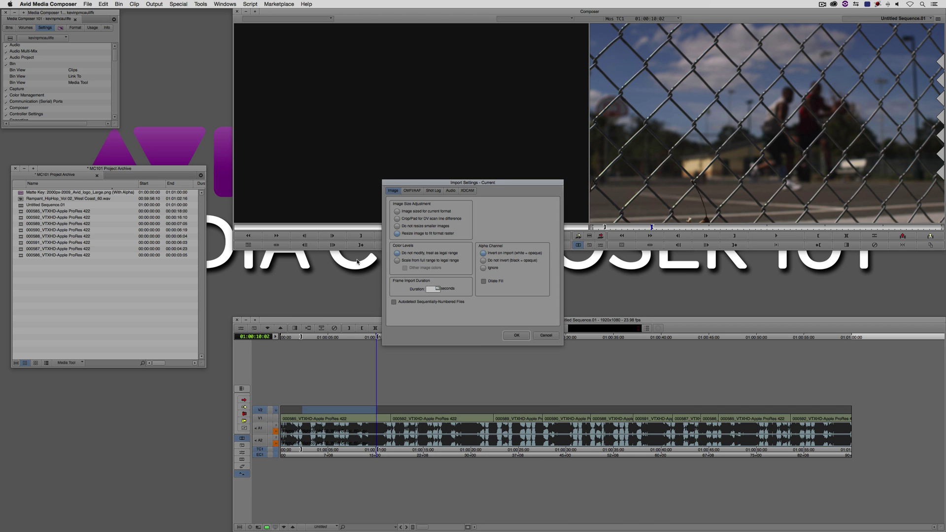
click(398, 226)
click(516, 336)
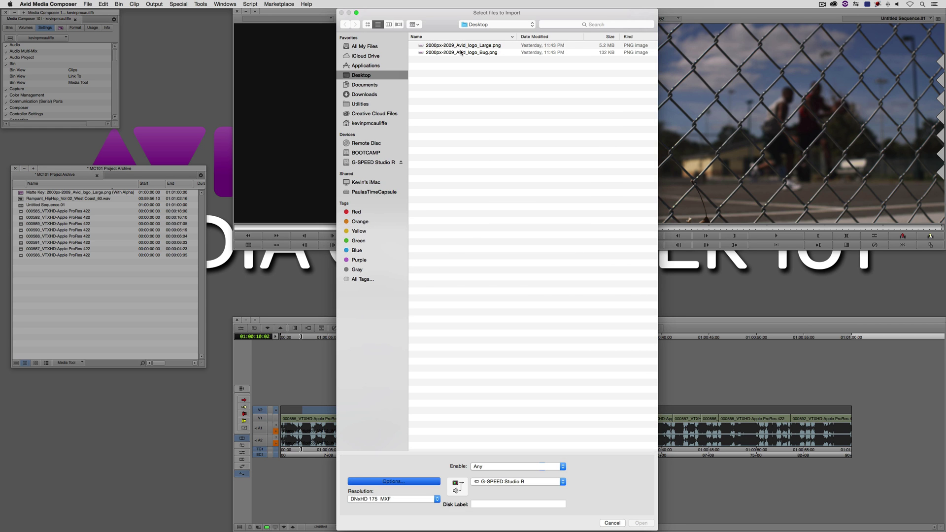
double_click(461, 53)
drag(79, 193, 408, 178)
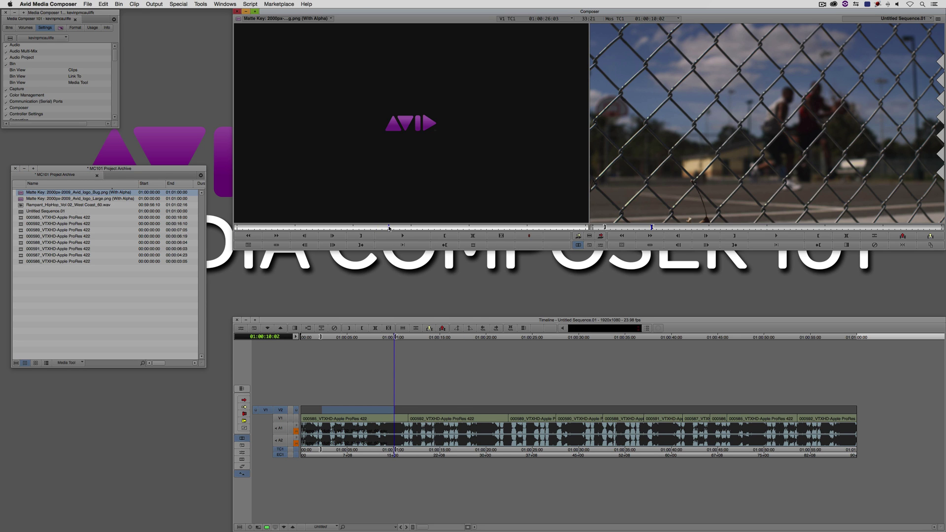
- Overwrite the bug clip onto V2 and open its effect settings in Effect Mode
key(b)
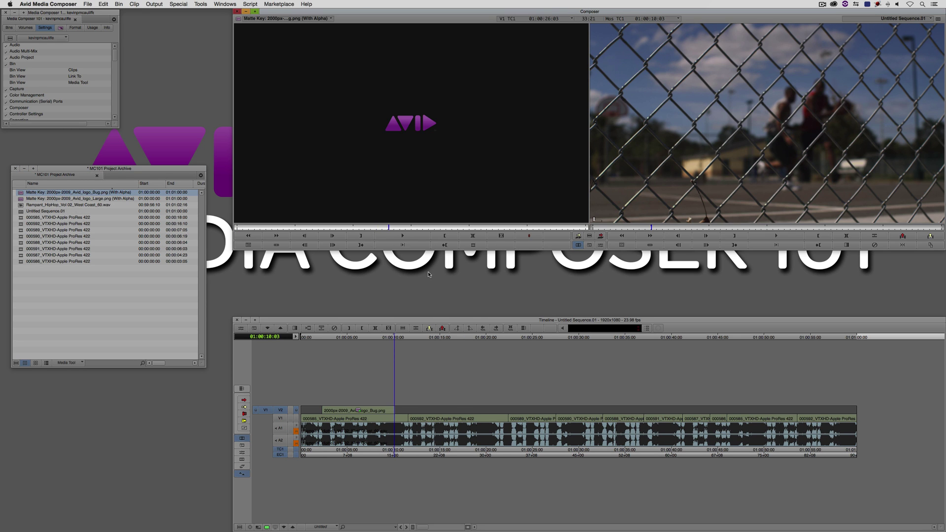
click(371, 426)
key(super+8)
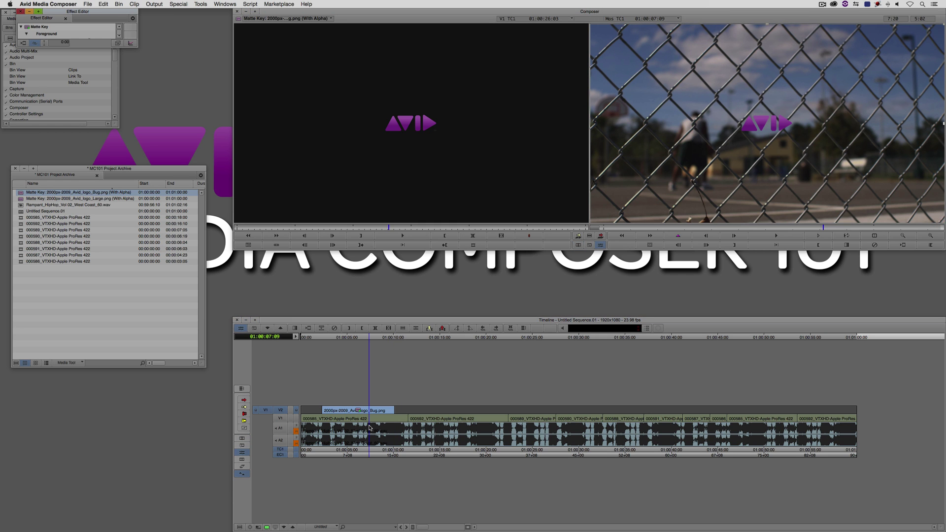
click(649, 245)
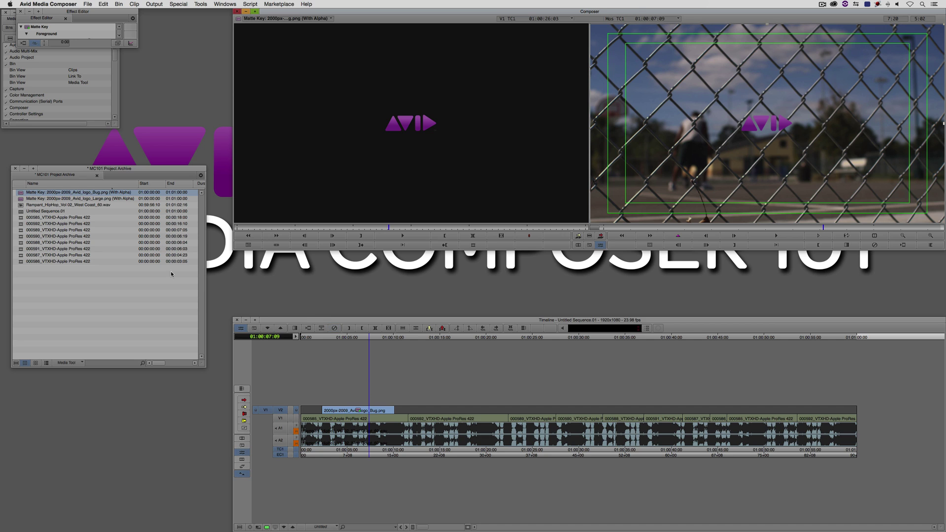
drag(136, 48, 140, 59)
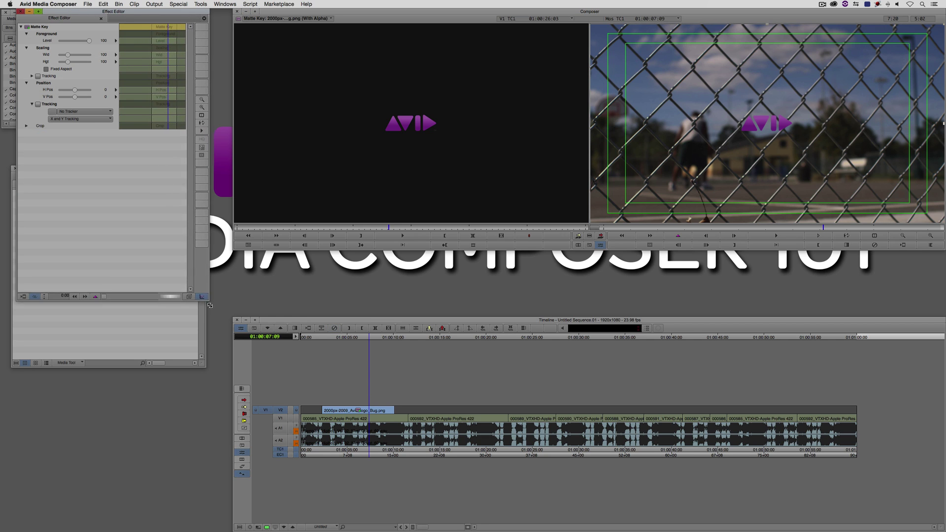
- Promote the bug to a 3D Matte Key and move the logo to the lower-right corner
click(203, 299)
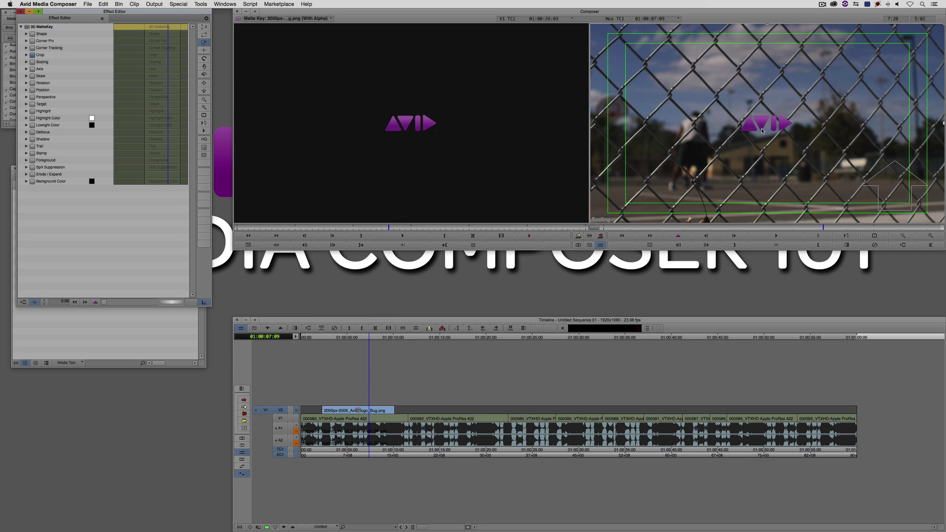
drag(760, 124, 882, 197)
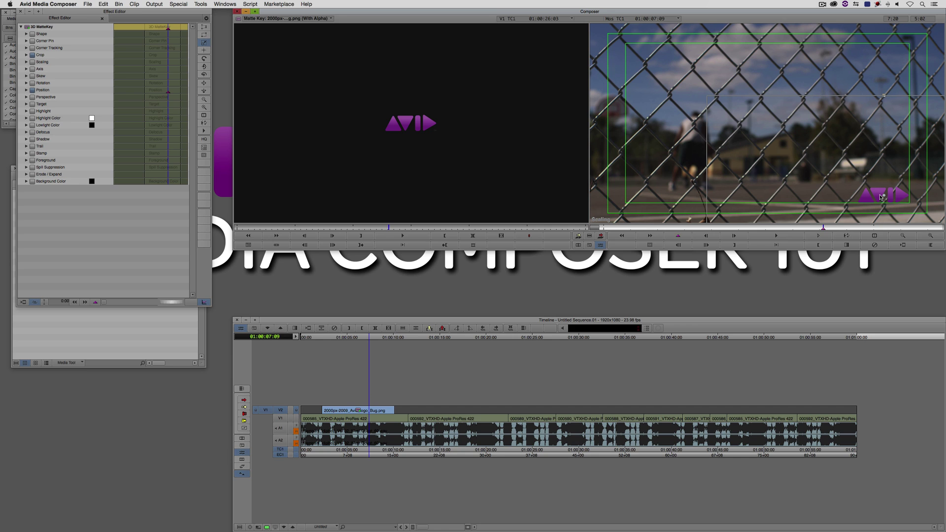
click(271, 175)
click(363, 417)
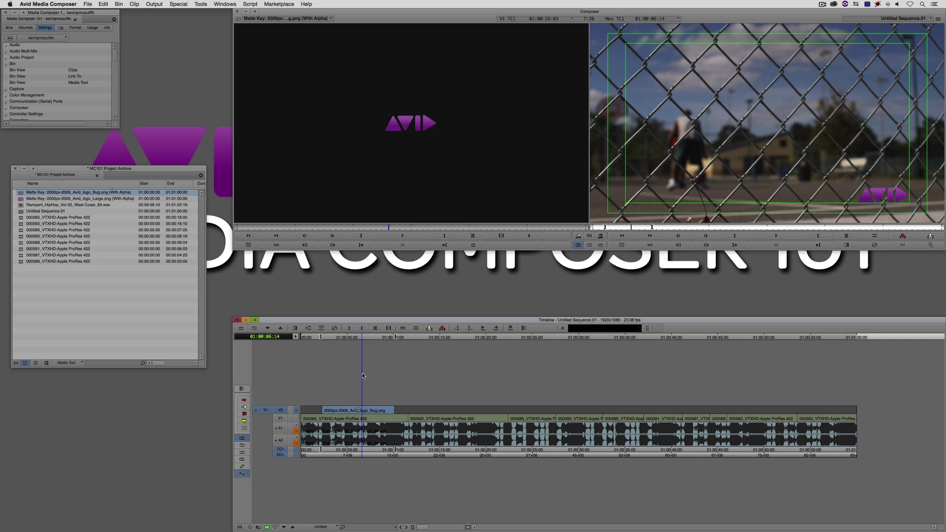
- Delete both Matte Key logo clips along with their media files
key(a)
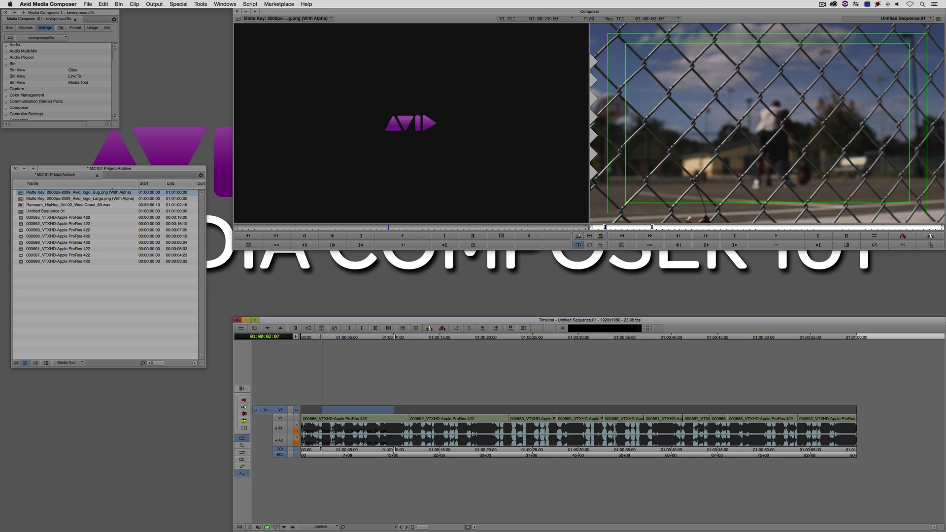
shift+click(21, 199)
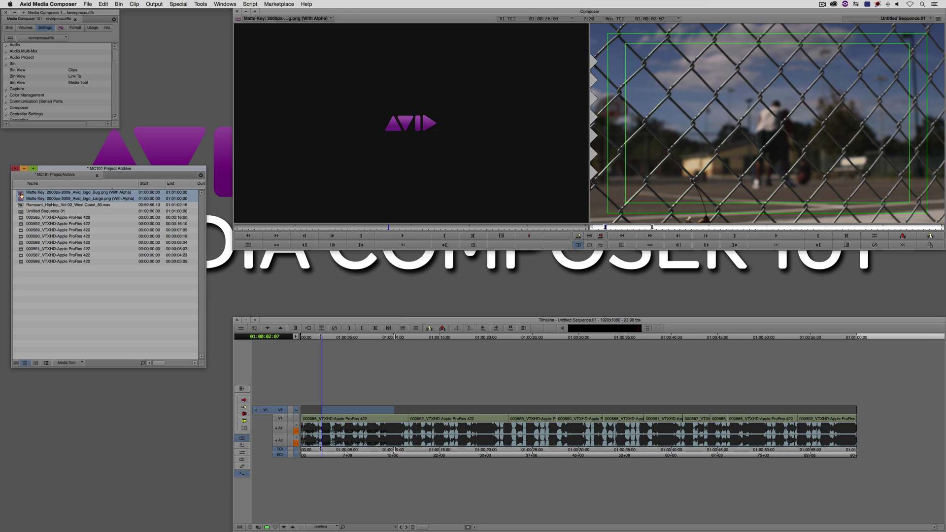
key(Delete)
click(443, 227)
click(463, 294)
click(499, 279)
- Import 2000px-2009_Avid_logo_Large.png with 'Resize image to fit format raster' enabled
right_click(113, 280)
click(134, 337)
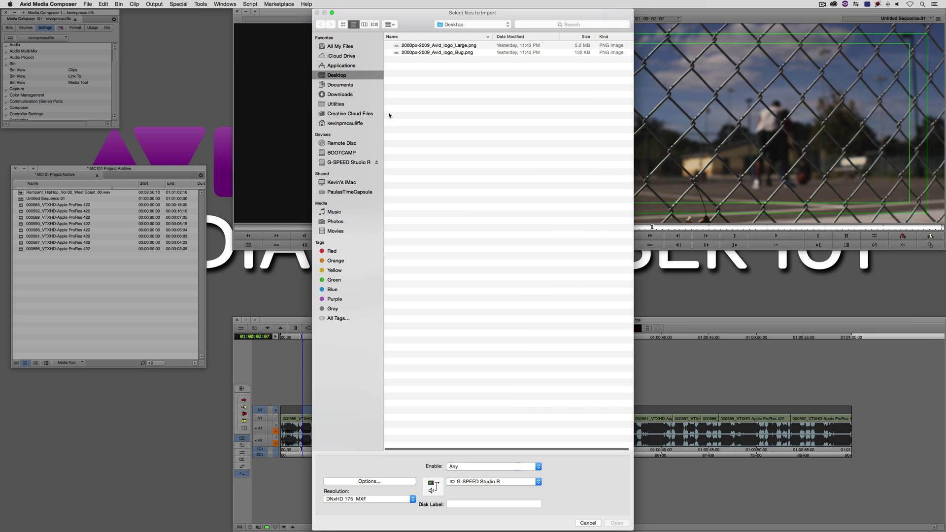
click(438, 45)
click(359, 480)
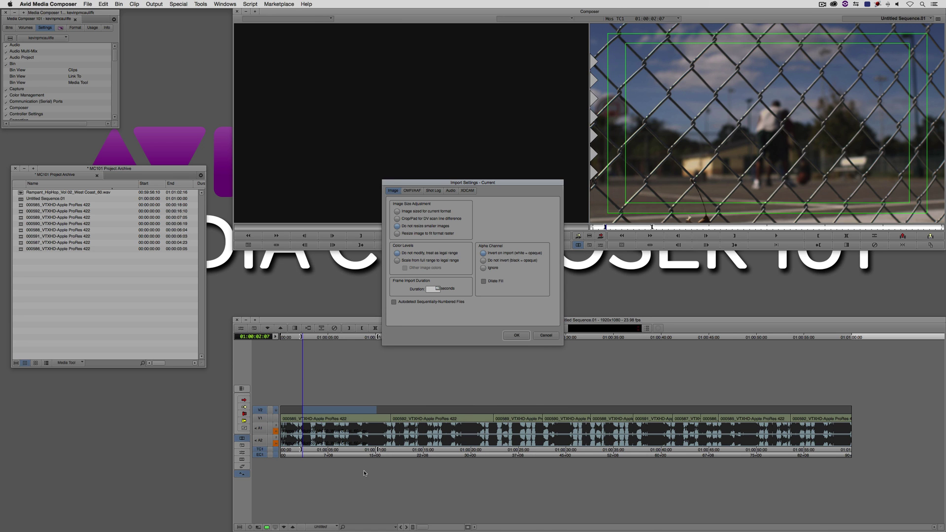
click(408, 234)
click(516, 336)
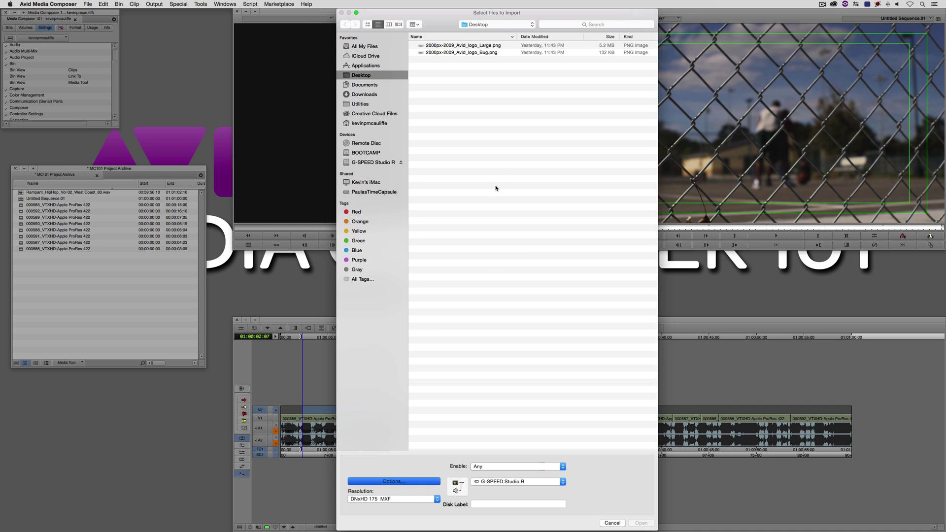
double_click(481, 45)
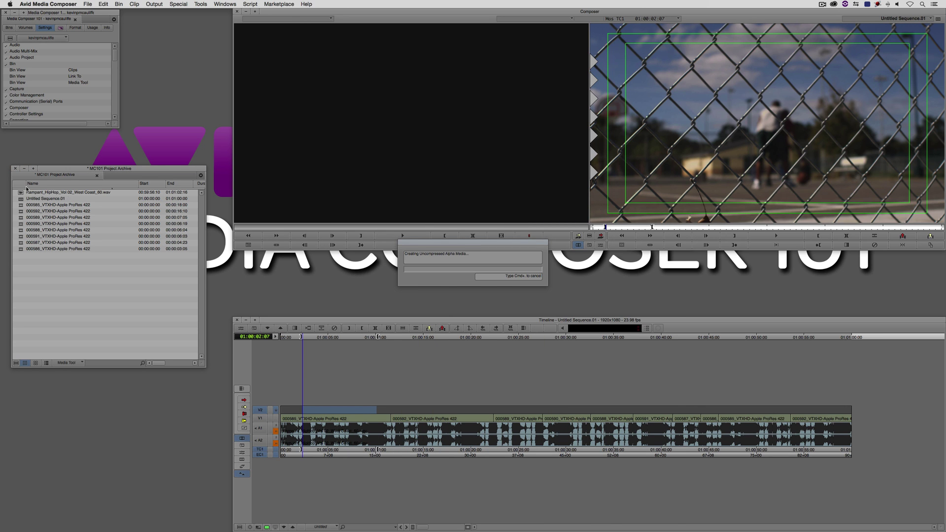
- Load the new large logo Matte Key in the Source monitor, then open the V2 clip's effect settings
drag(20, 192, 353, 177)
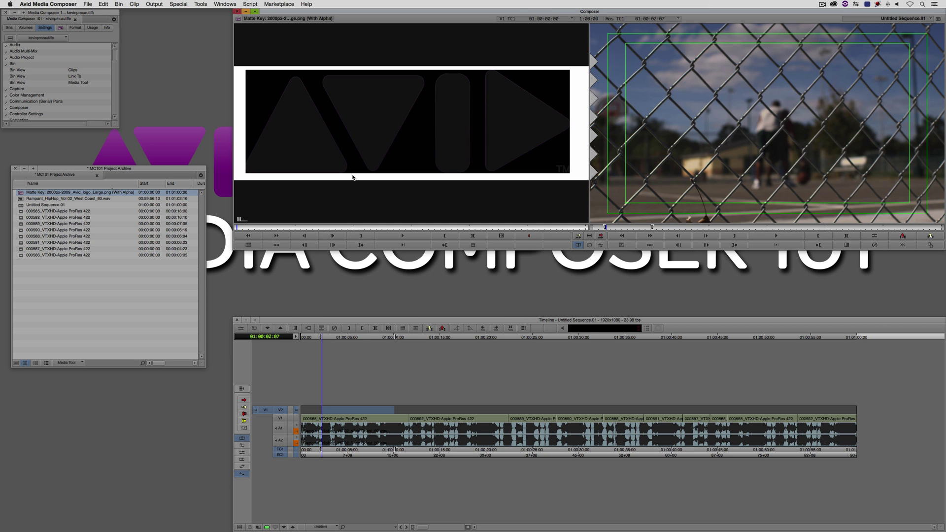
click(363, 422)
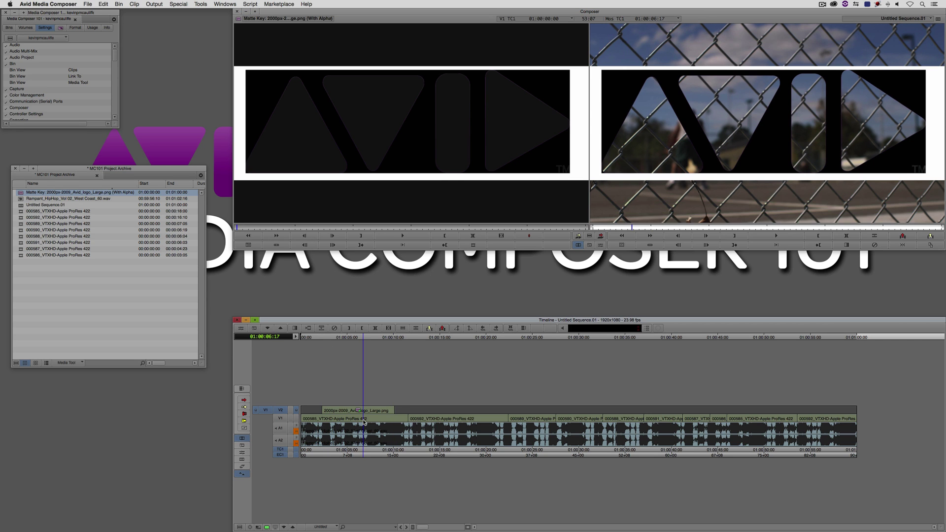
key(super+8)
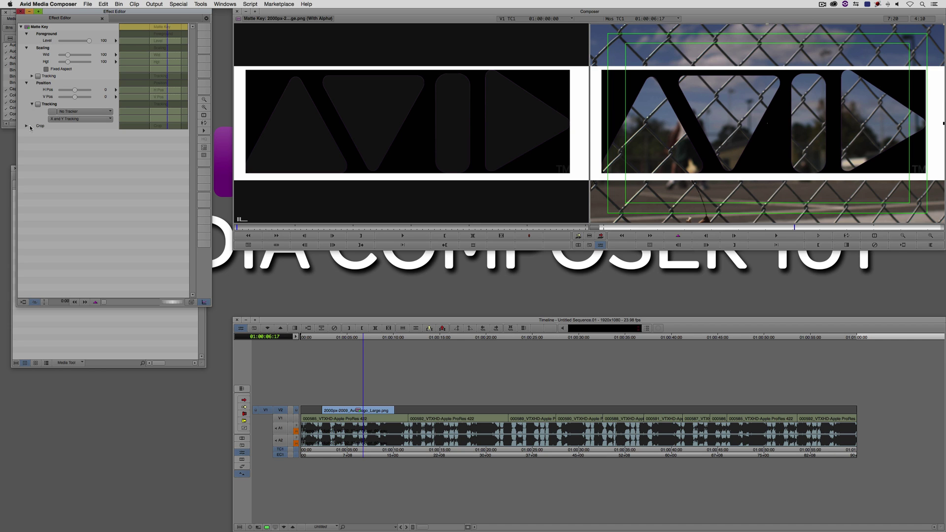
- Promote the logo to a 3D Matte Key and enable Invert Key under Foreground
click(191, 302)
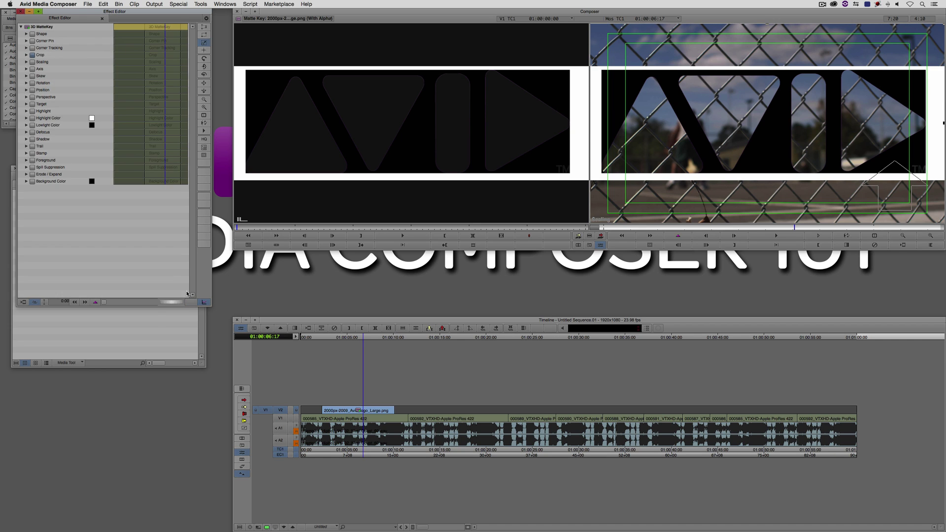
click(27, 161)
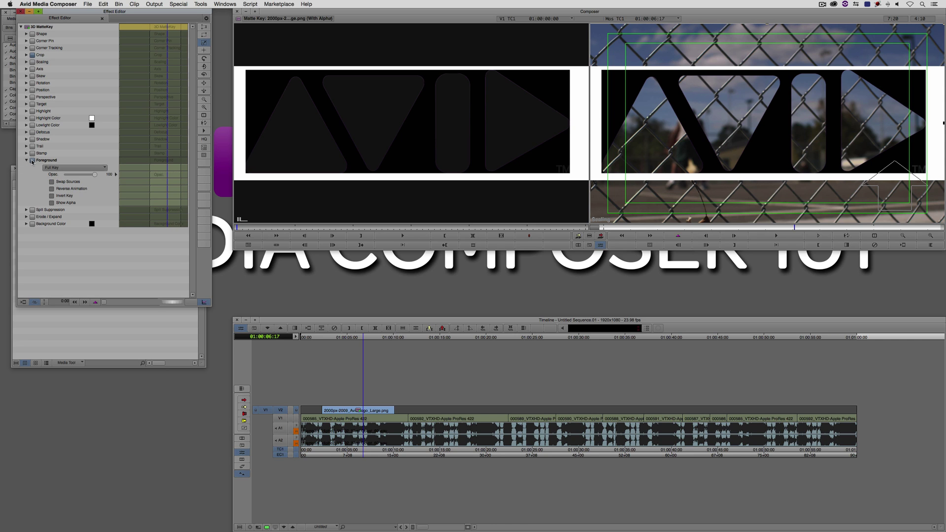
click(51, 196)
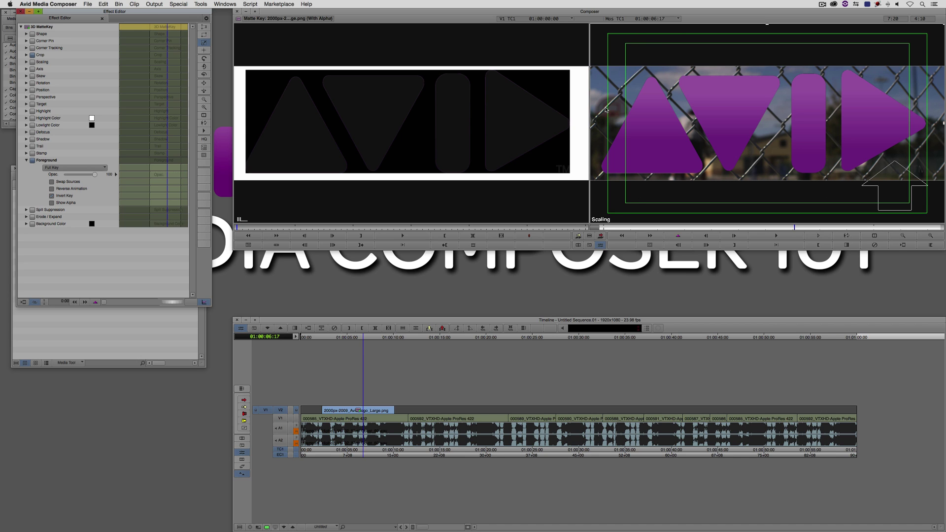
- Crop the keyed logo, extending the crop to the frame bottom and adjusting the top edge
click(204, 35)
drag(591, 225, 871, 72)
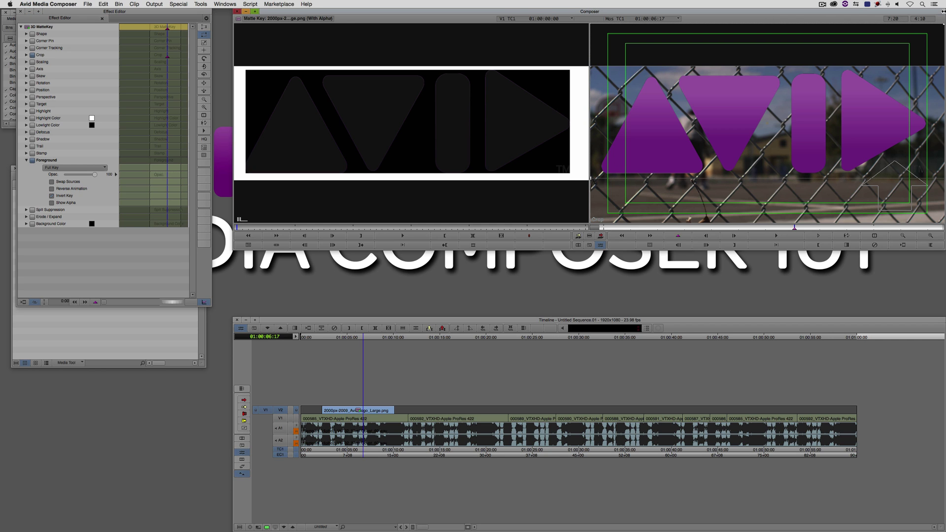
drag(943, 24, 944, 69)
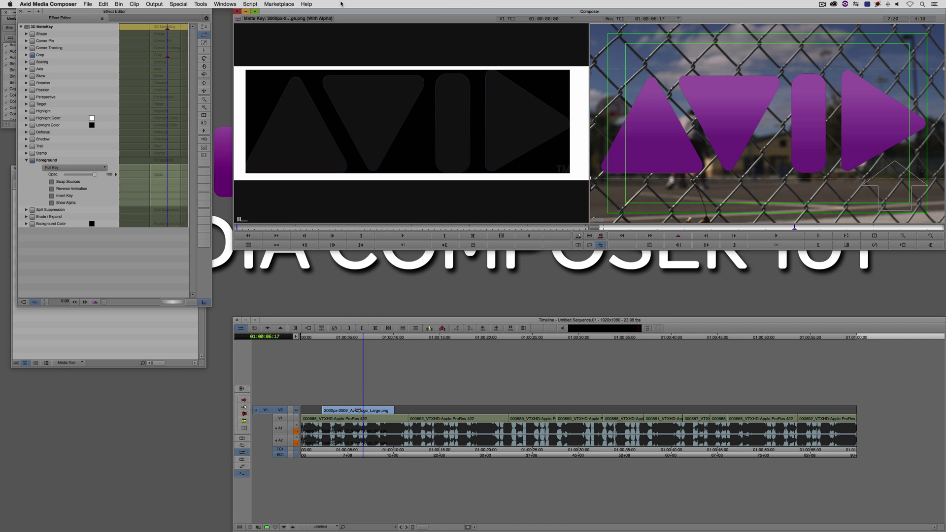
- Turn Invert Key back off on the V2 logo clip's Matte Key effect
click(20, 11)
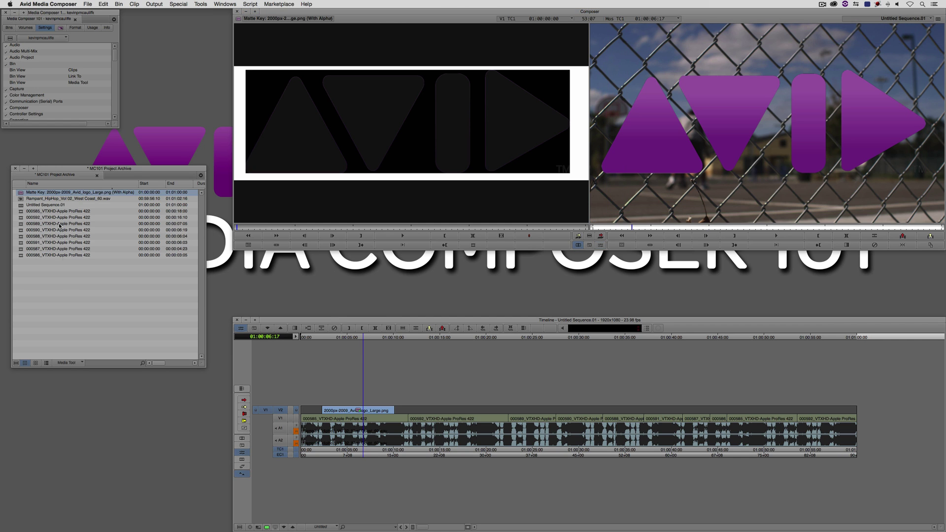
double_click(23, 193)
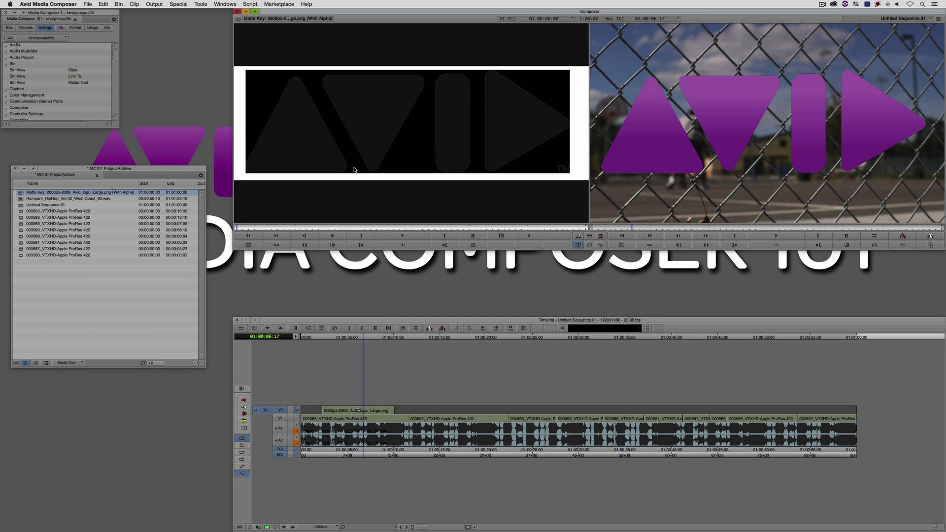
double_click(360, 411)
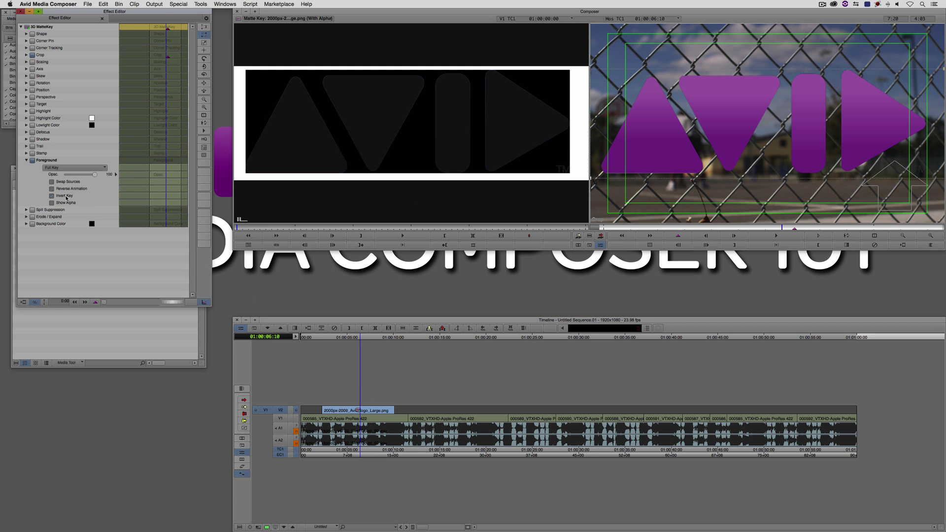
click(52, 196)
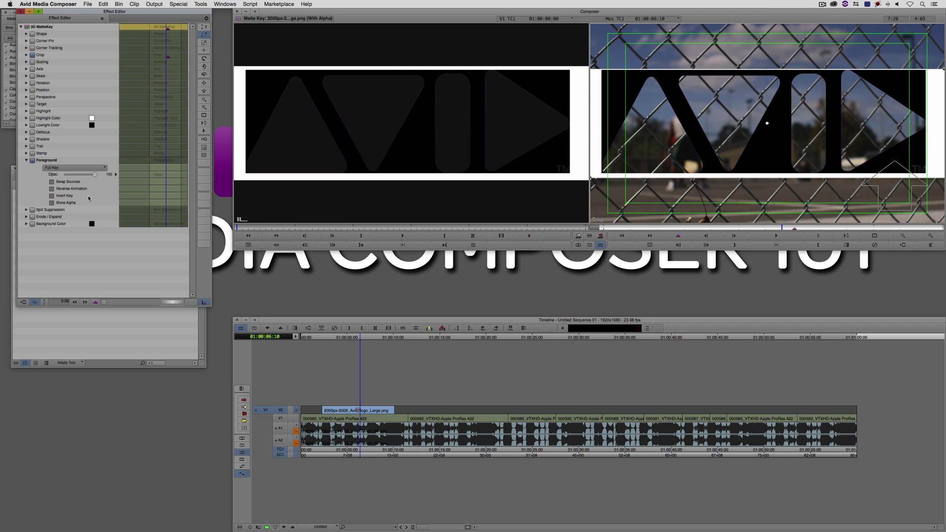
click(20, 11)
- Delete the large logo Matte Key clip and its associated media files from the bin
click(22, 194)
key(Delete)
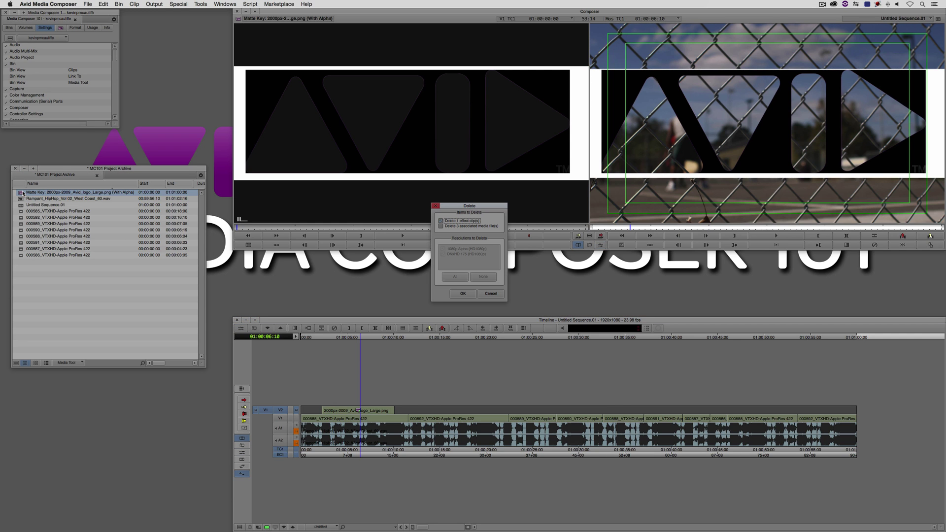
click(449, 226)
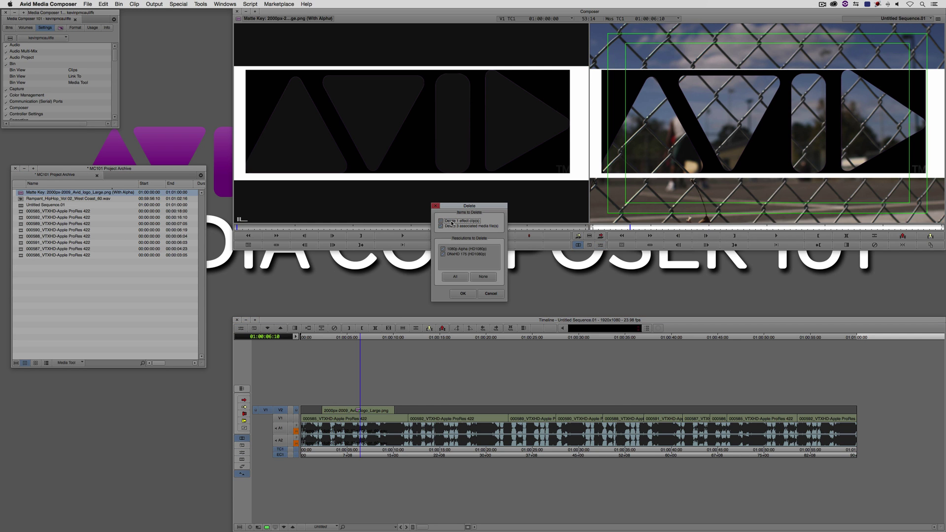
click(463, 294)
click(454, 275)
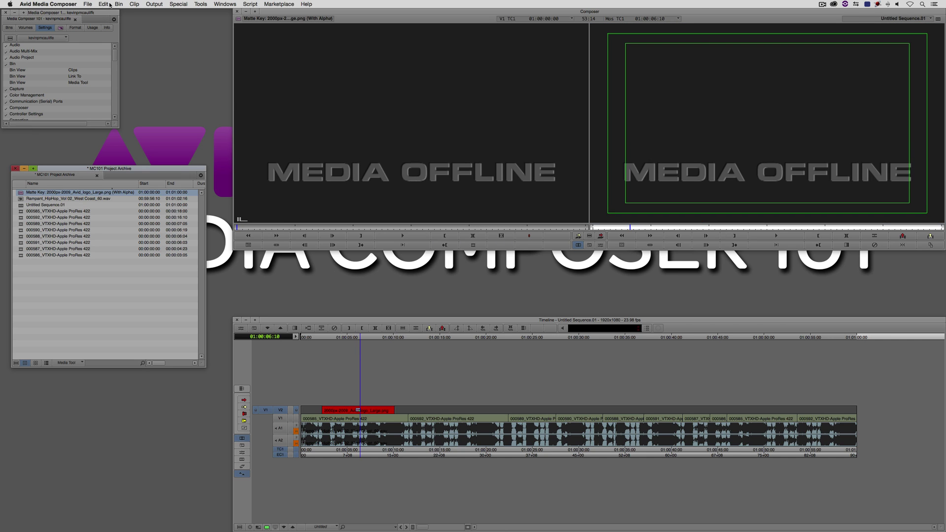
- Batch import the offline logo clip, overriding settings to invert the alpha channel on import
click(115, 5)
click(164, 103)
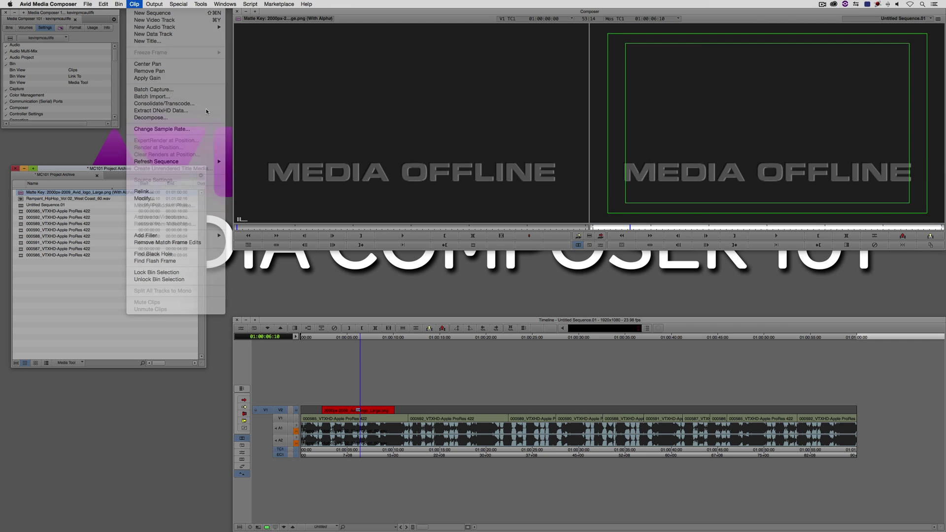
click(442, 272)
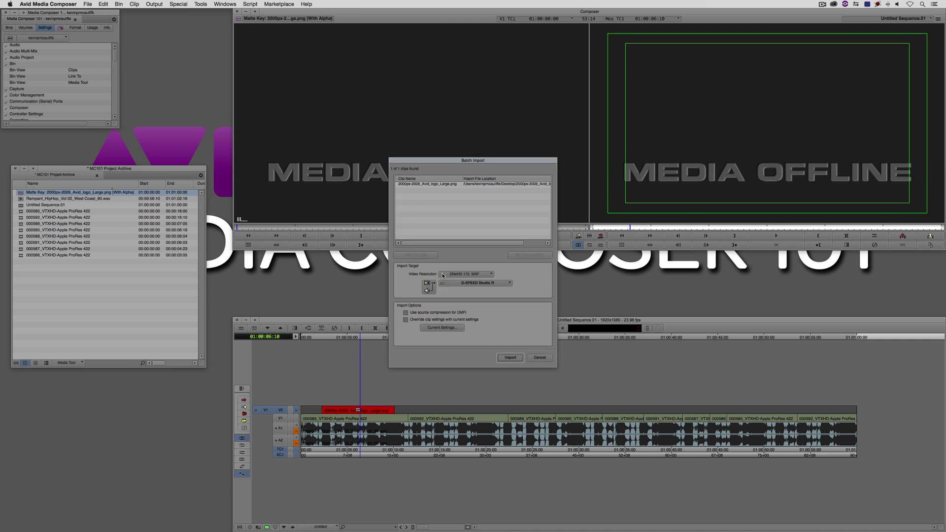
click(422, 186)
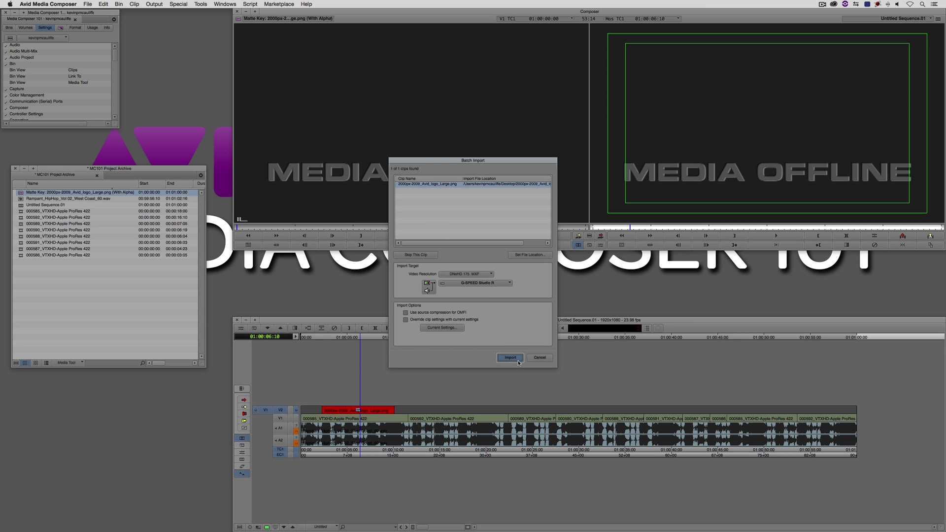
click(417, 320)
click(444, 328)
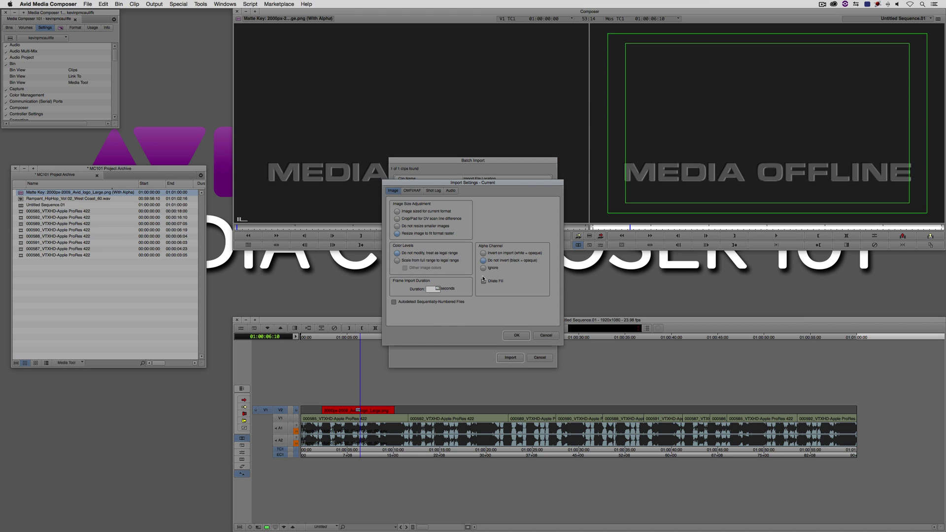
click(484, 254)
click(513, 337)
click(510, 357)
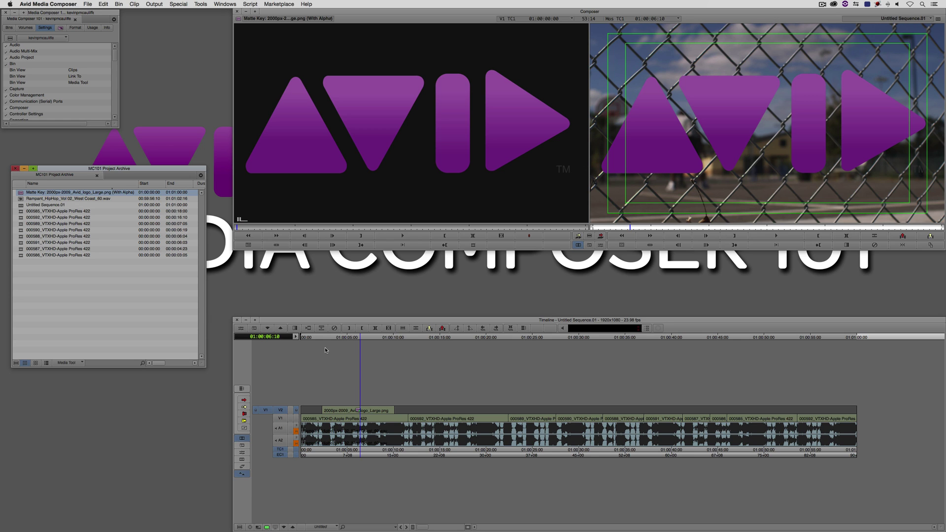
- Start an import from the bin's right-click menu and open the Image import options
right_click(159, 286)
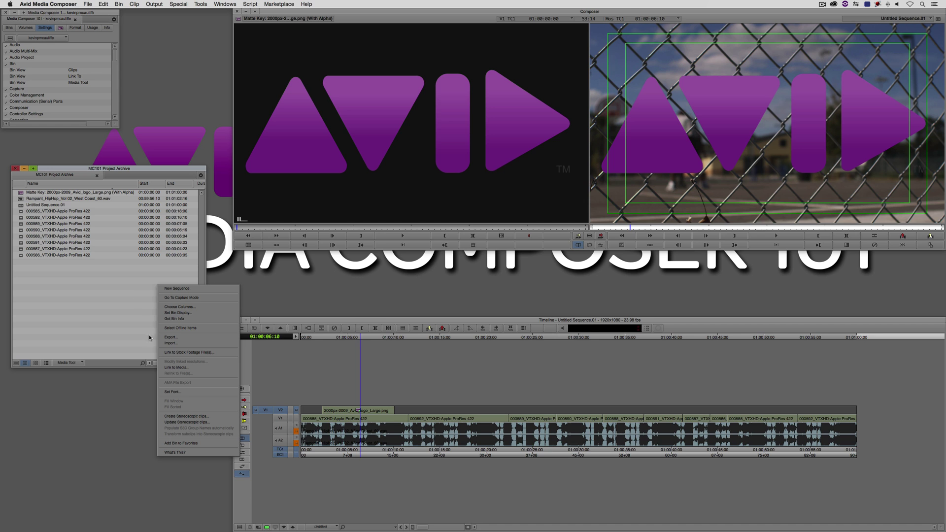
click(168, 343)
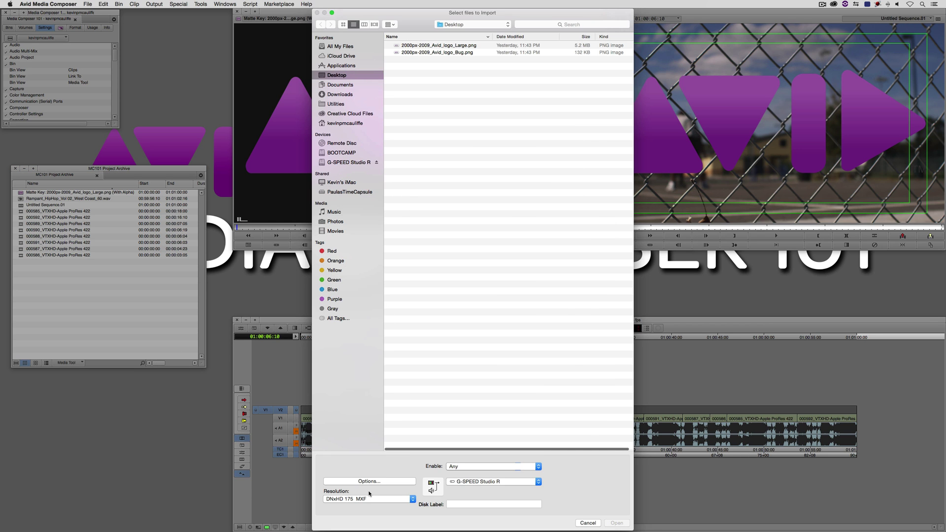
click(369, 482)
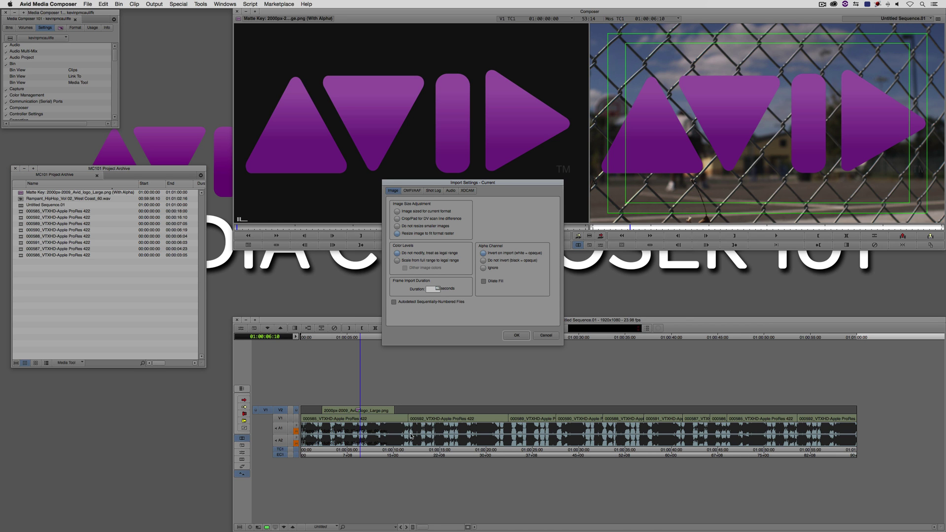